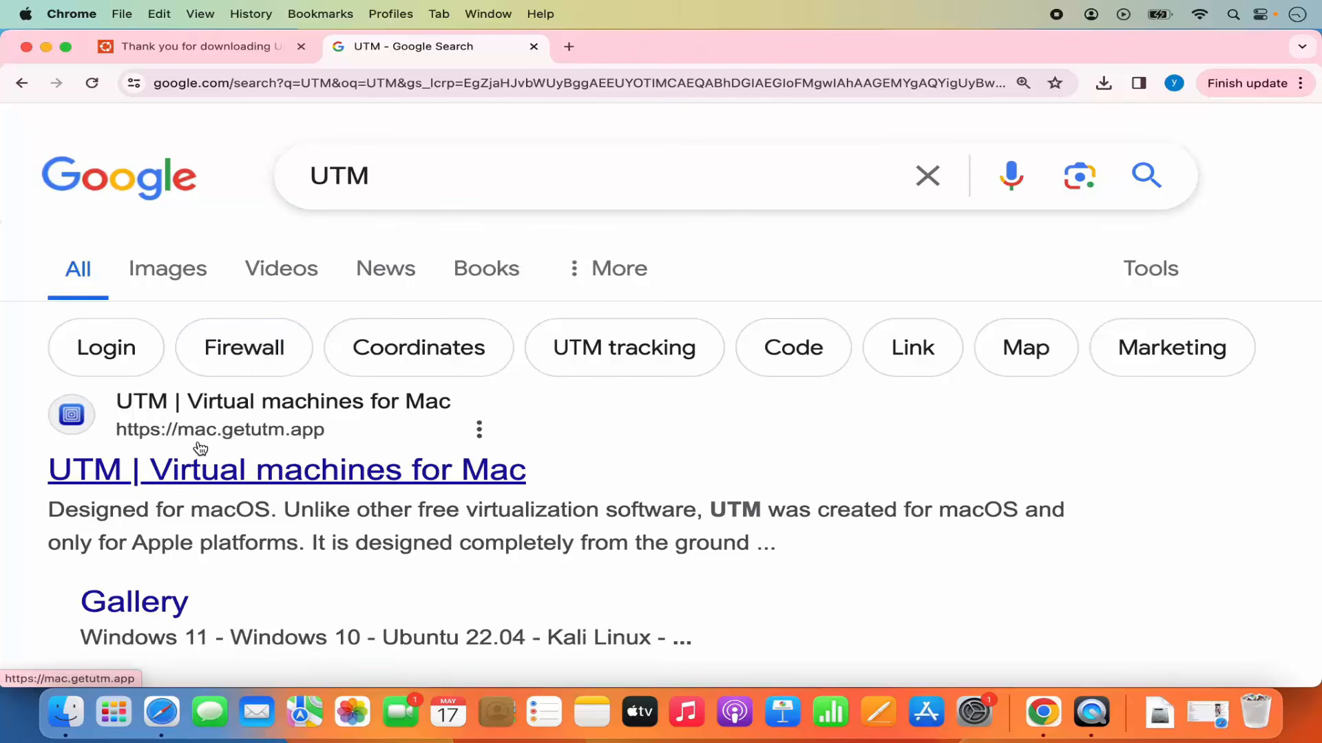
Open the UTM for Mac website from the search results and download the UTM installer.
{"action": "left_click", "coordinate": [289, 469]}
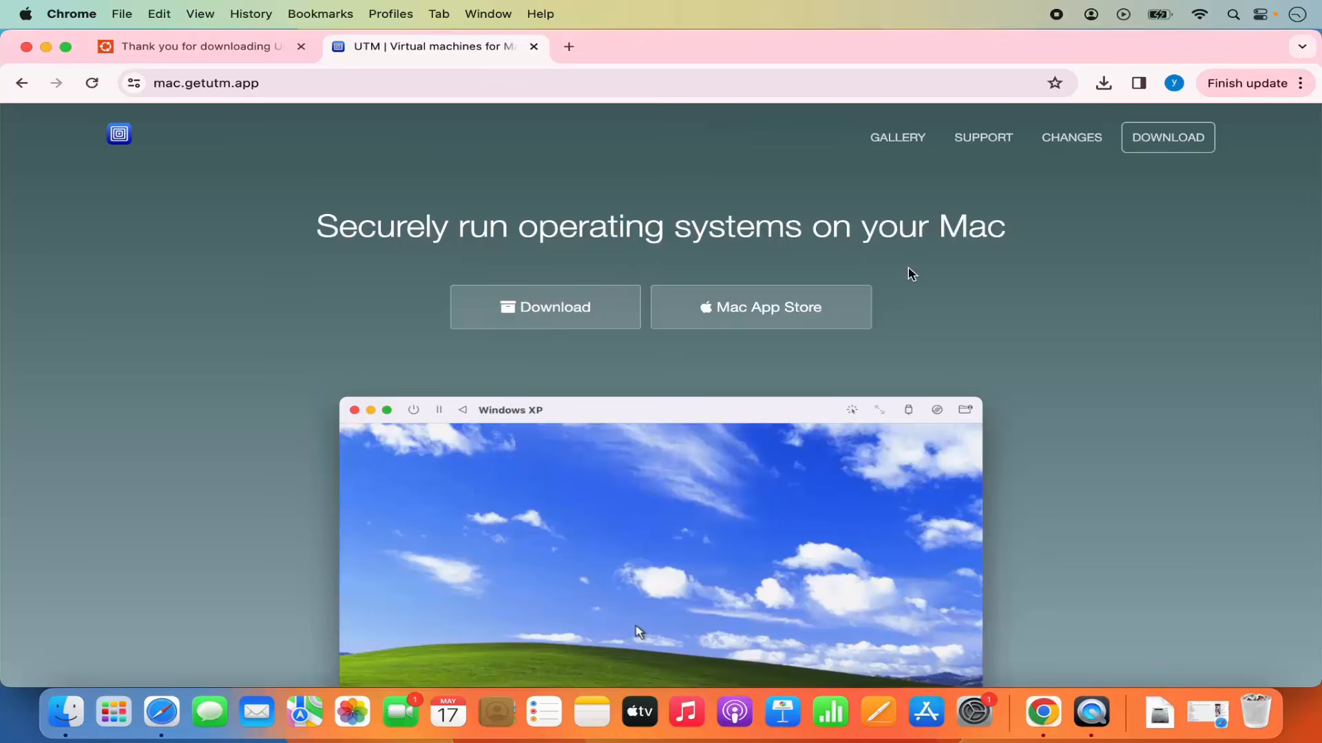
{"action": "scroll", "coordinate": [908, 270], "scroll_direction": "down", "scroll_amount": 15}
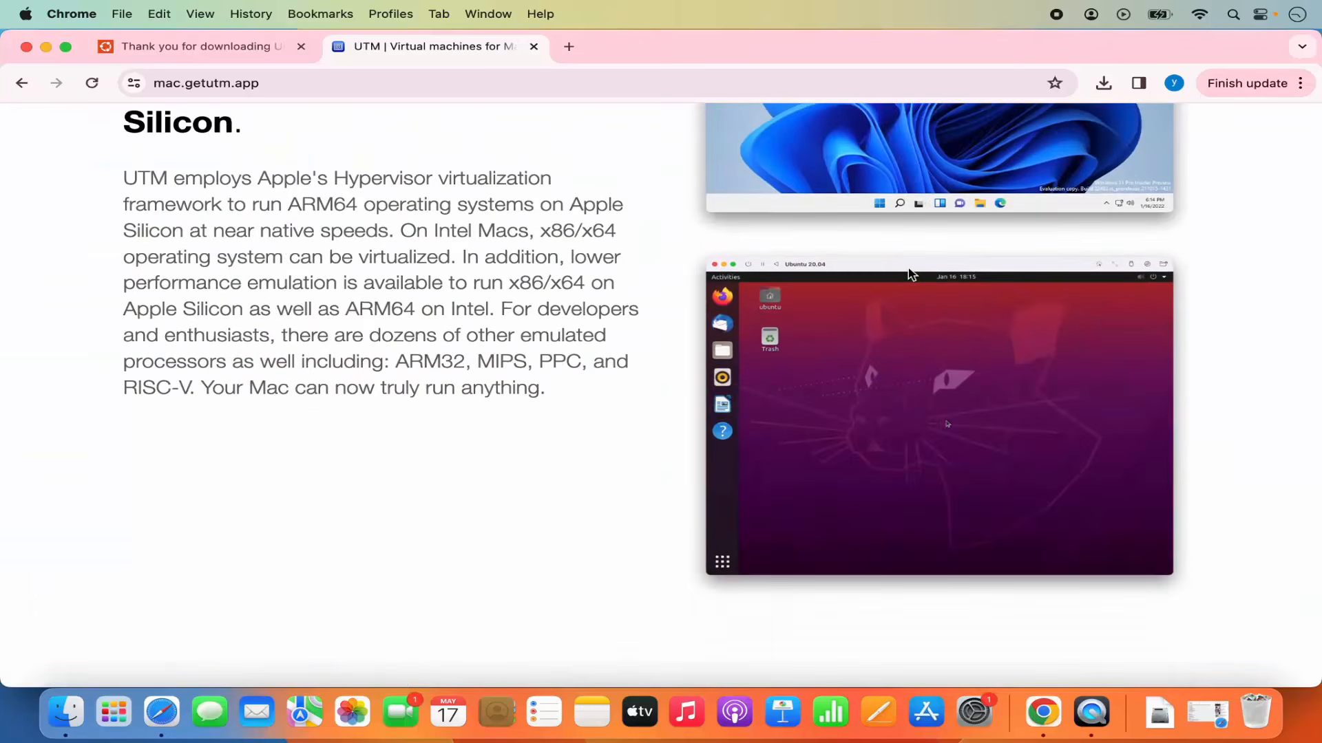
{"action": "scroll", "coordinate": [908, 270], "scroll_direction": "down", "scroll_amount": 15}
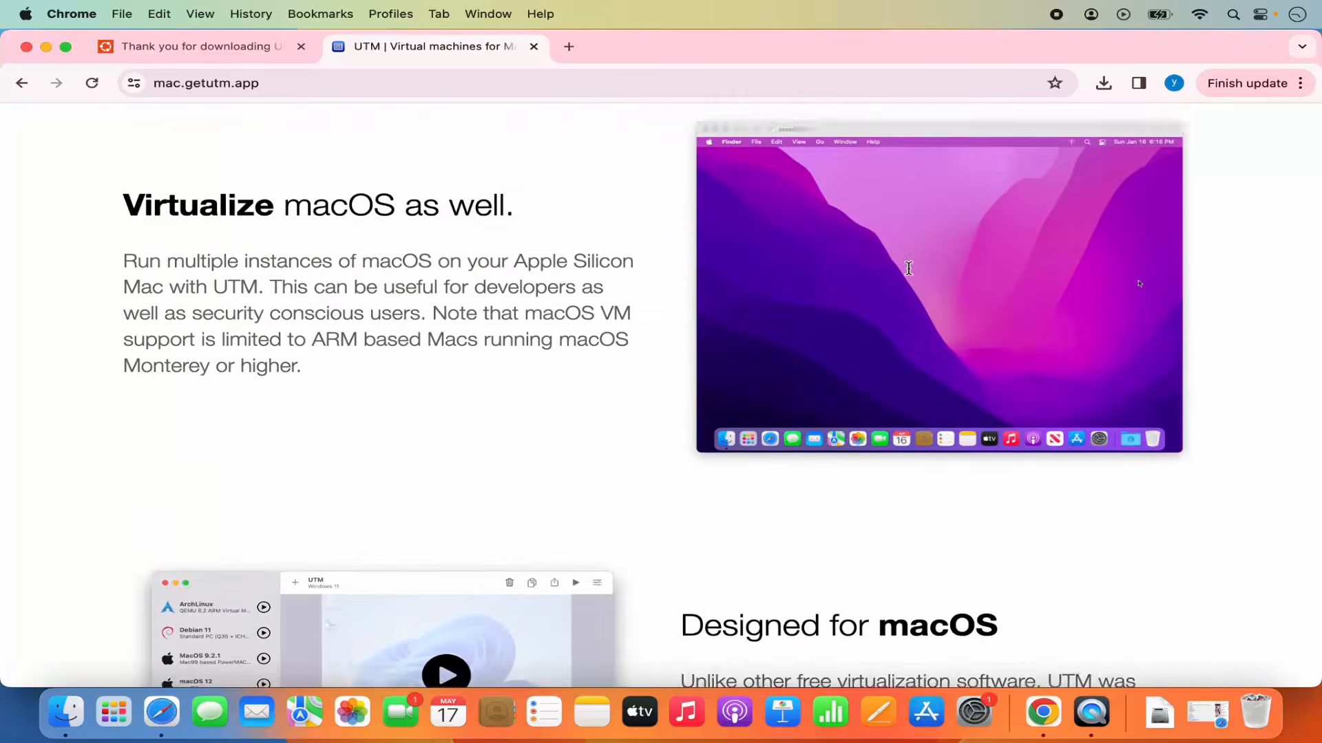
{"action": "scroll", "coordinate": [908, 268], "scroll_direction": "down", "scroll_amount": 15}
{"action": "scroll", "coordinate": [908, 267], "scroll_direction": "up", "scroll_amount": 18}
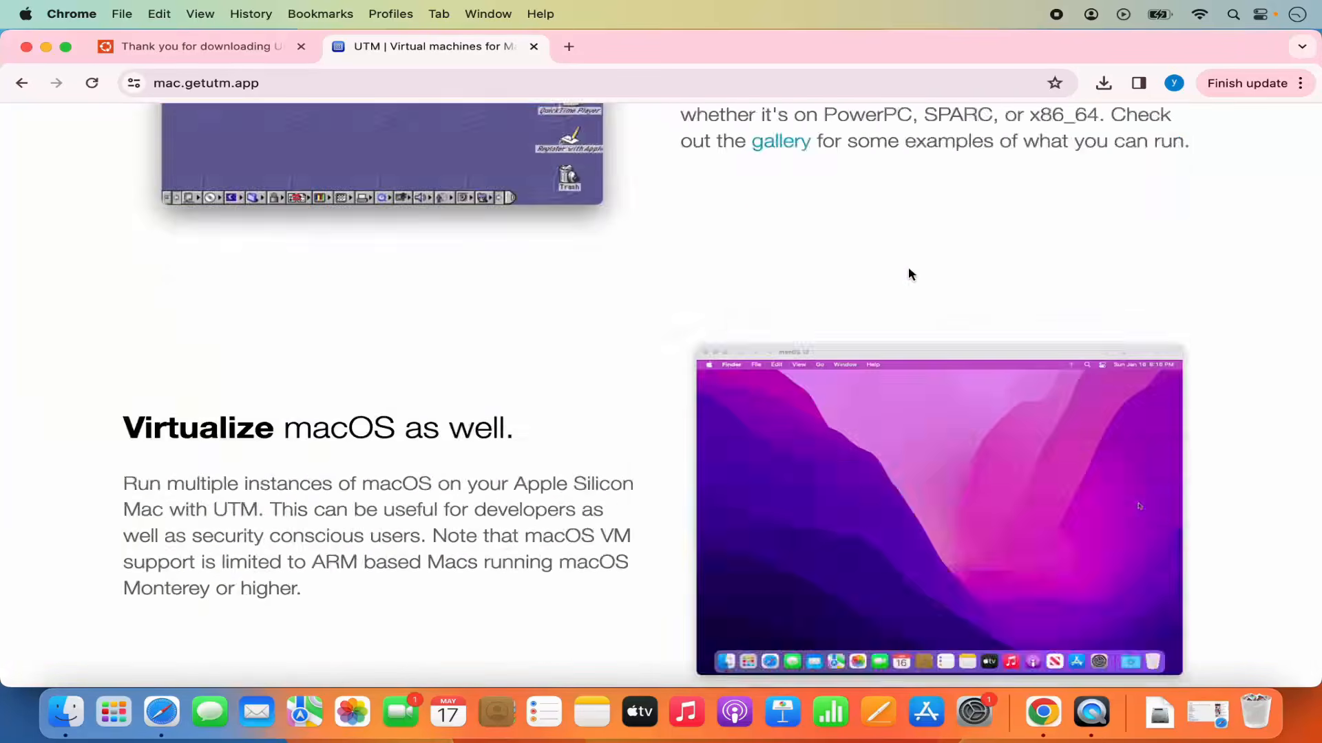
{"action": "scroll", "coordinate": [907, 274], "scroll_direction": "up", "scroll_amount": 20}
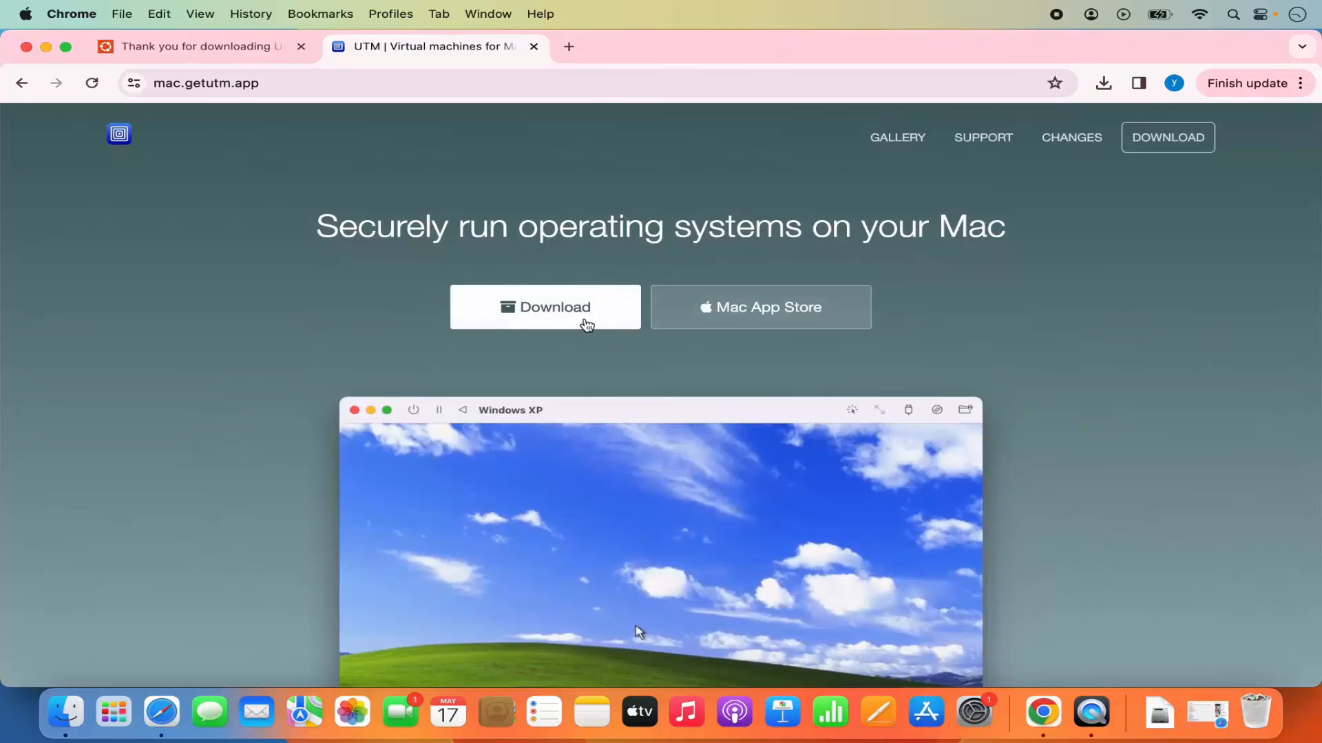
{"action": "left_click", "coordinate": [585, 322]}
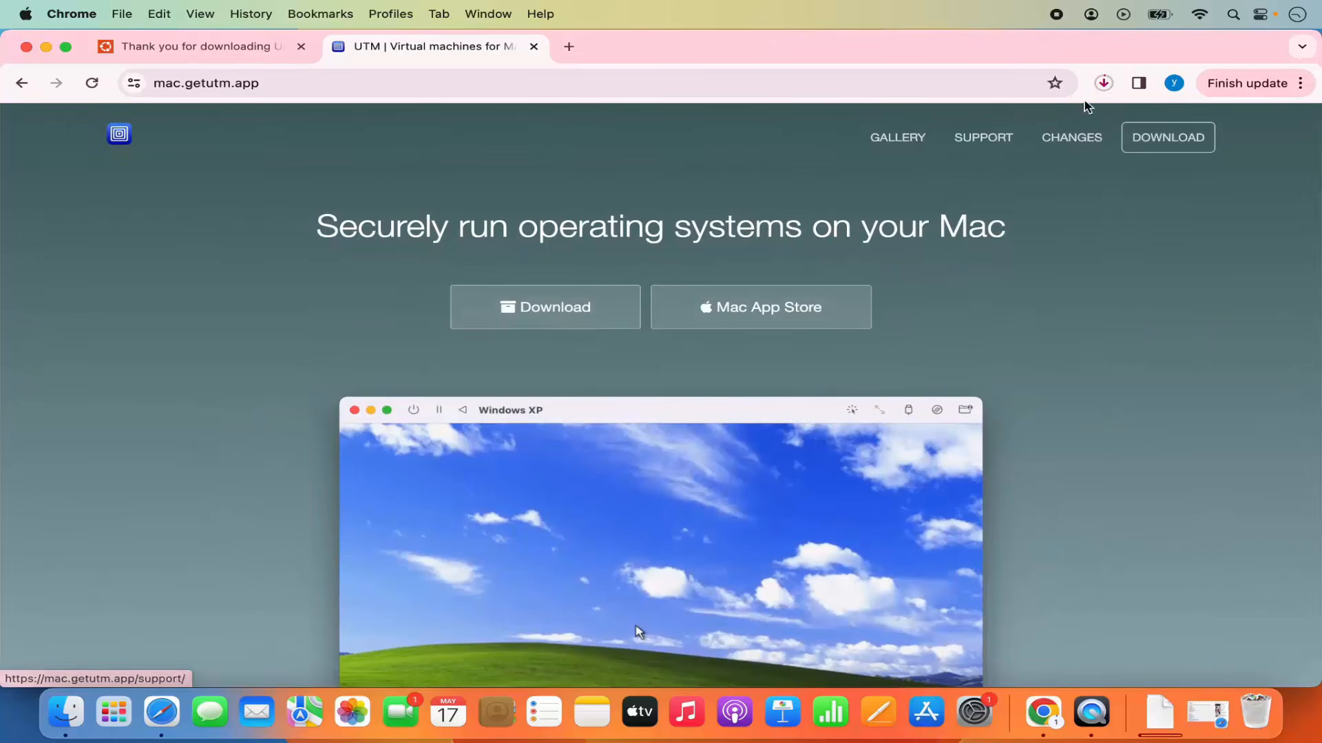
Open the downloaded UTM.dmg and install UTM by copying it into the Applications folder.
{"action": "left_click", "coordinate": [1104, 83]}
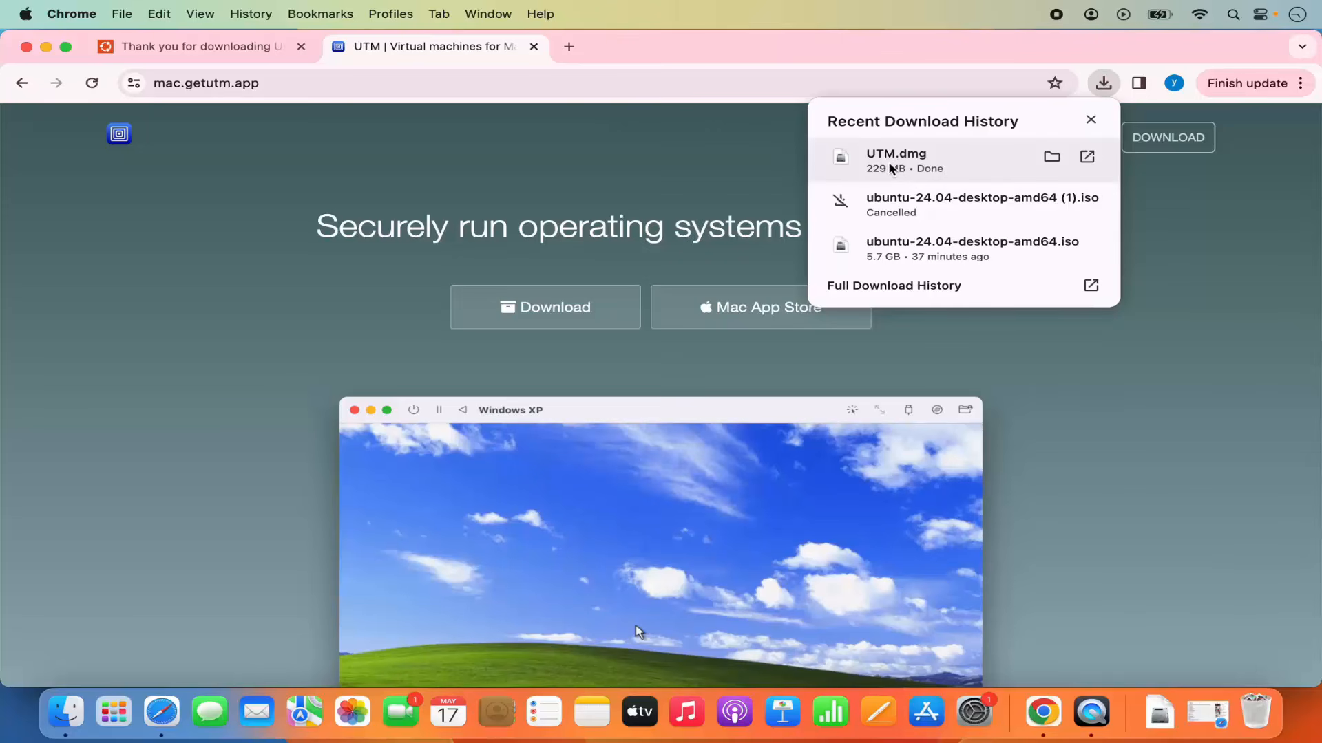
{"action": "left_click", "coordinate": [888, 164]}
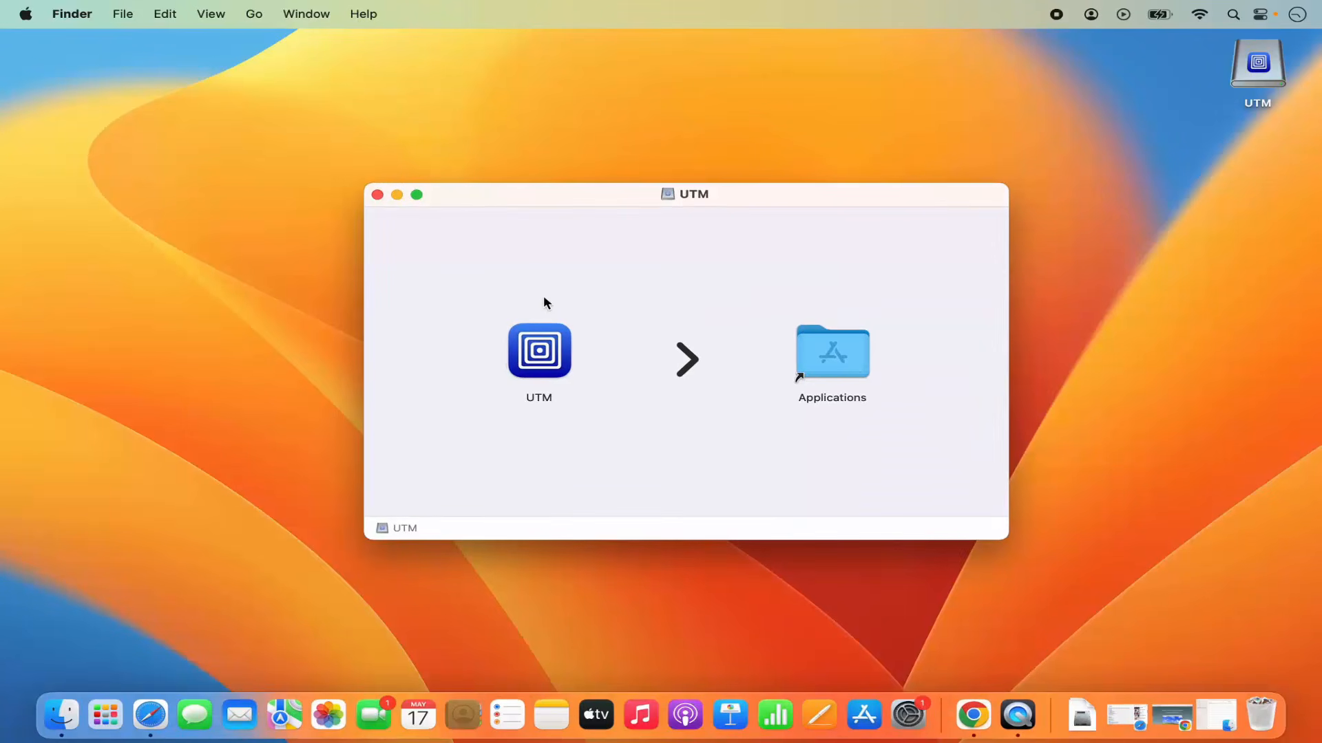
{"action": "left_click", "coordinate": [543, 345]}
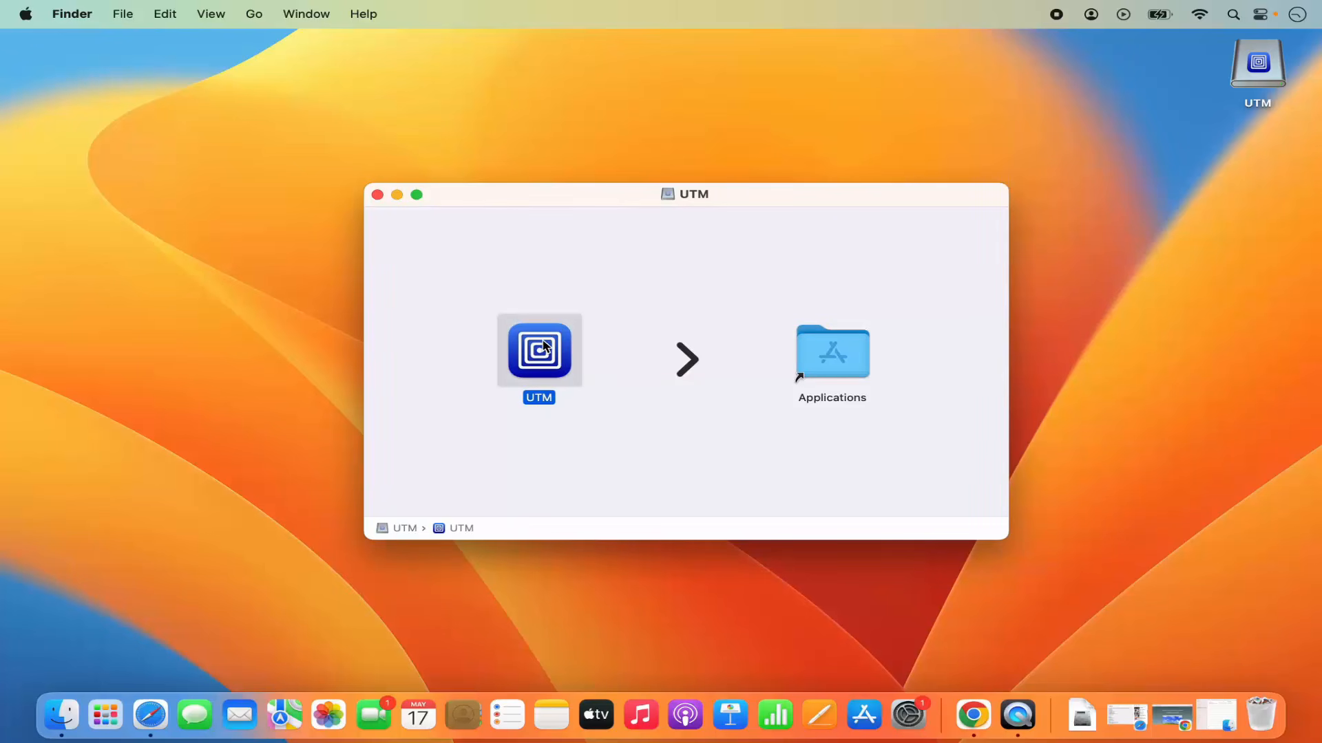
{"action": "left_click_drag", "start_coordinate": [543, 346], "coordinate": [837, 342]}
{"action": "left_click", "coordinate": [397, 195]}
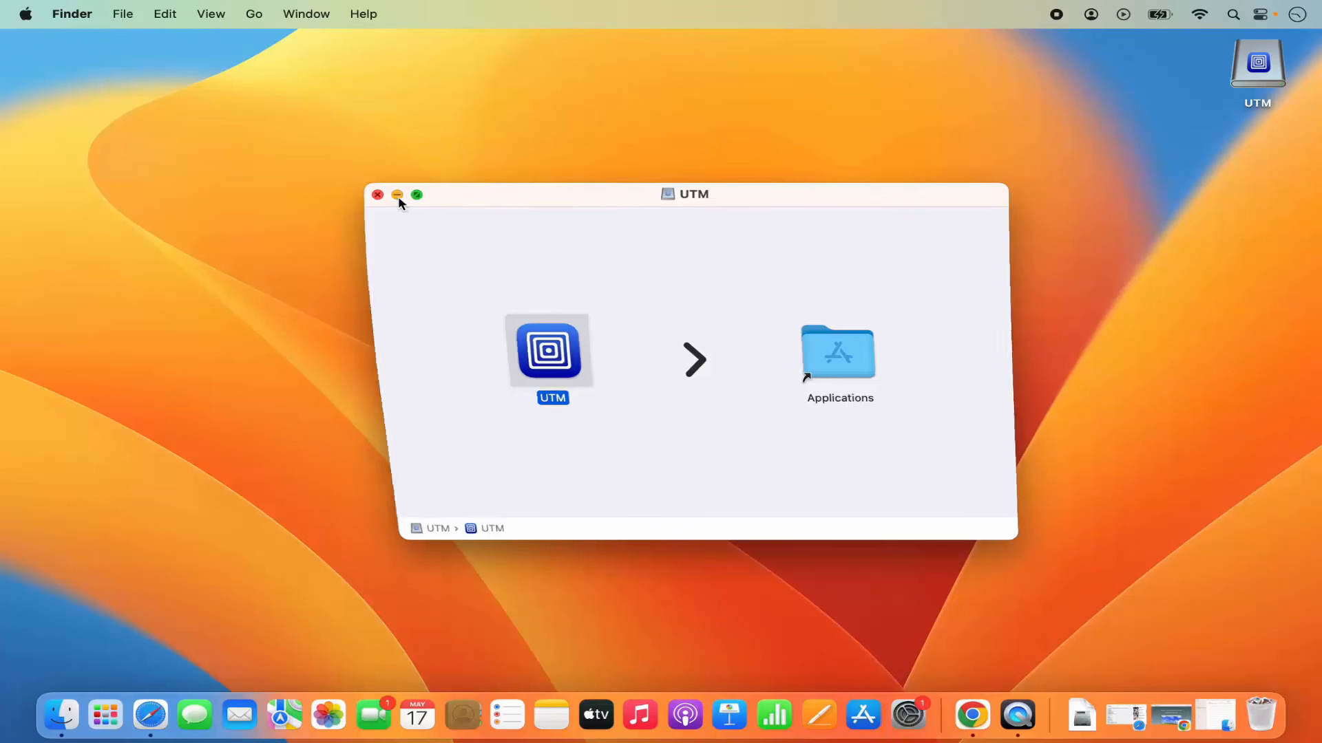
Launch UTM from Launchpad and dismiss the What's New notice.
{"action": "left_click", "coordinate": [97, 724]}
{"action": "scroll", "coordinate": [554, 584], "scroll_direction": "right", "scroll_amount": 3}
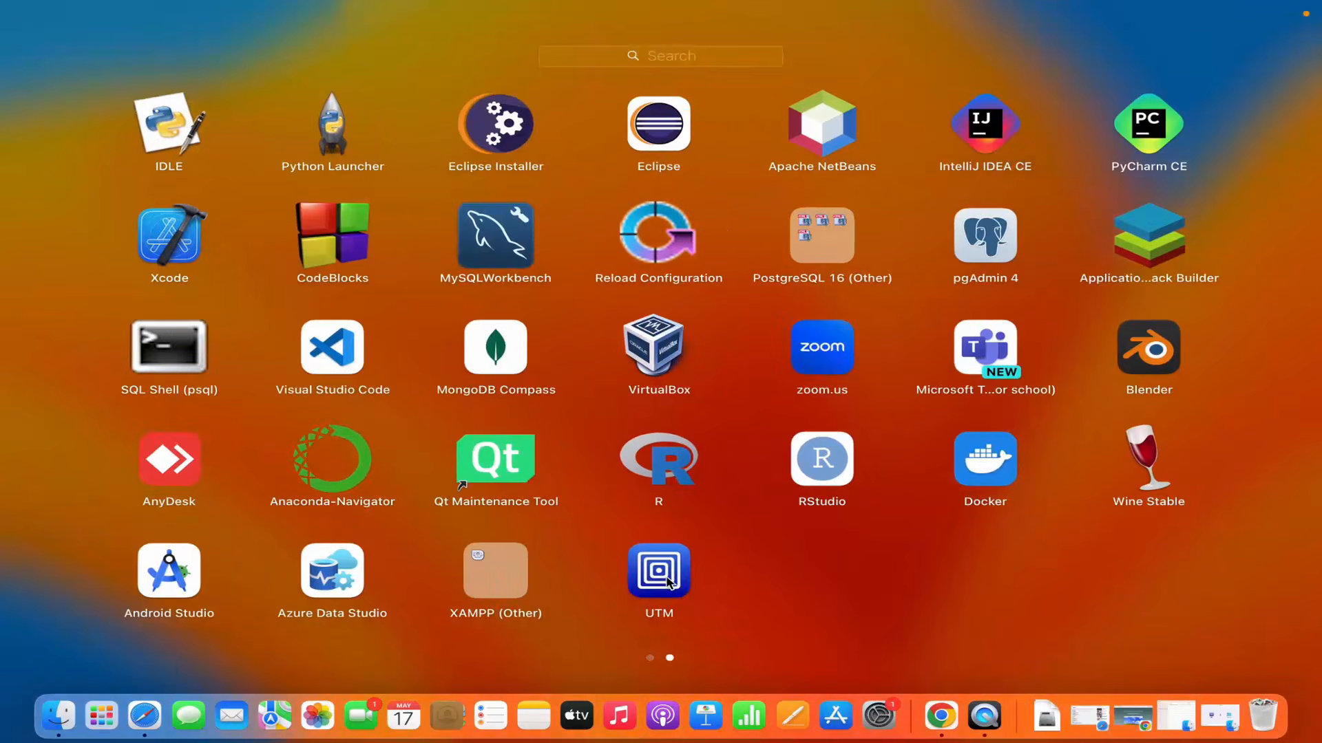
{"action": "left_click", "coordinate": [667, 583]}
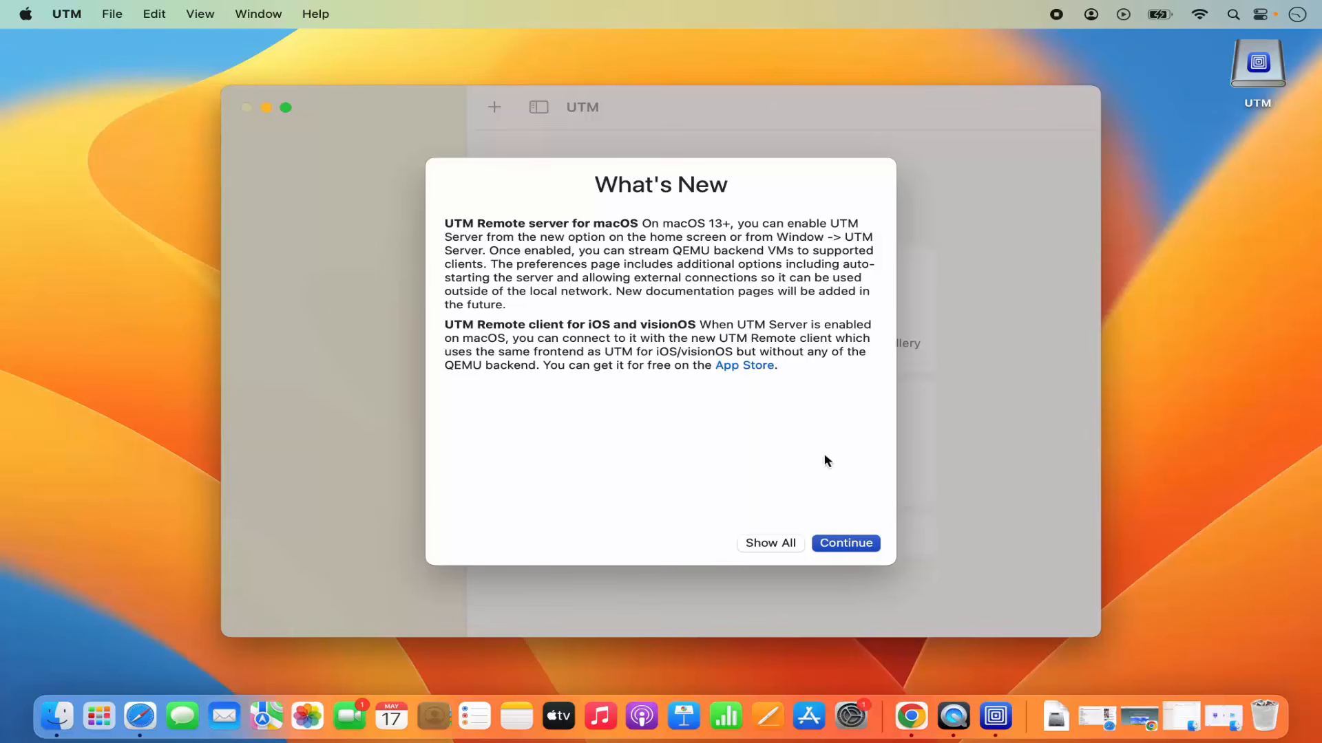
{"action": "left_click", "coordinate": [840, 545]}
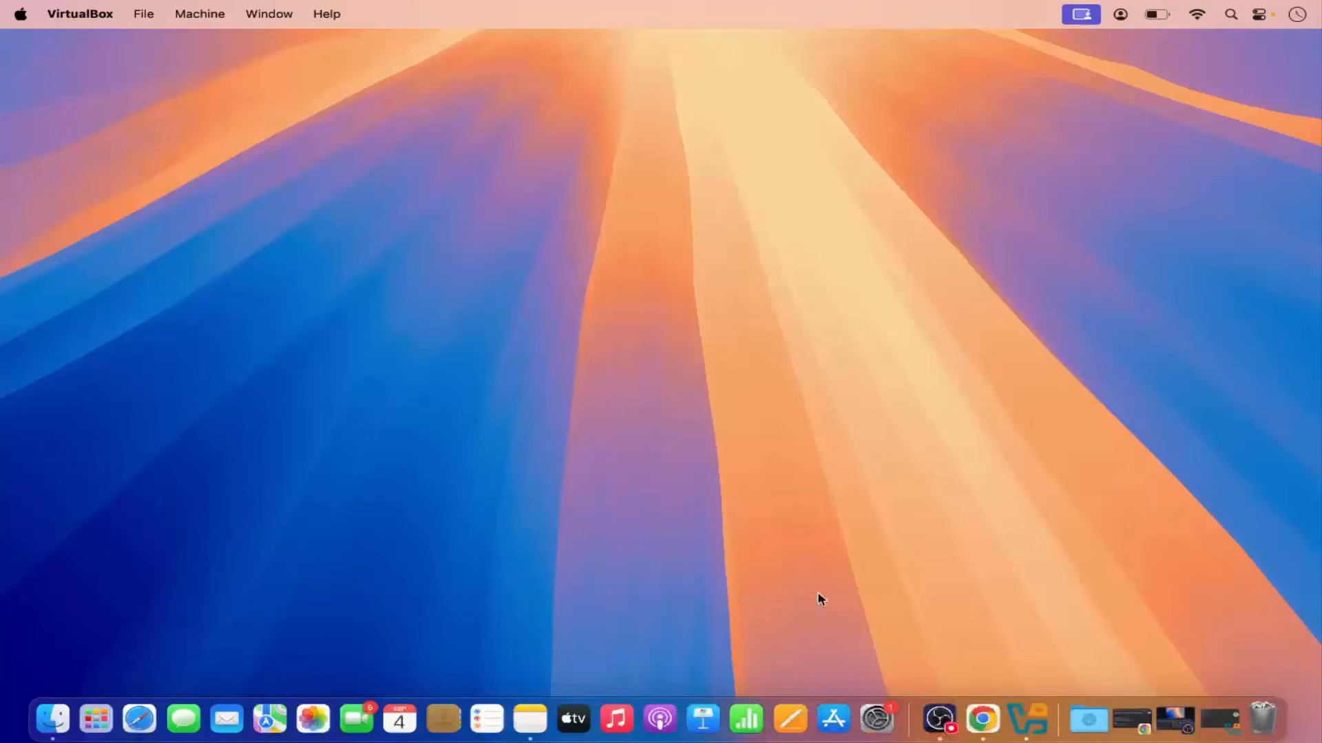
Switch to the browser and open Microsoft's Download Windows 11 Arm64 page from the search results.
{"action": "left_click", "coordinate": [970, 720]}
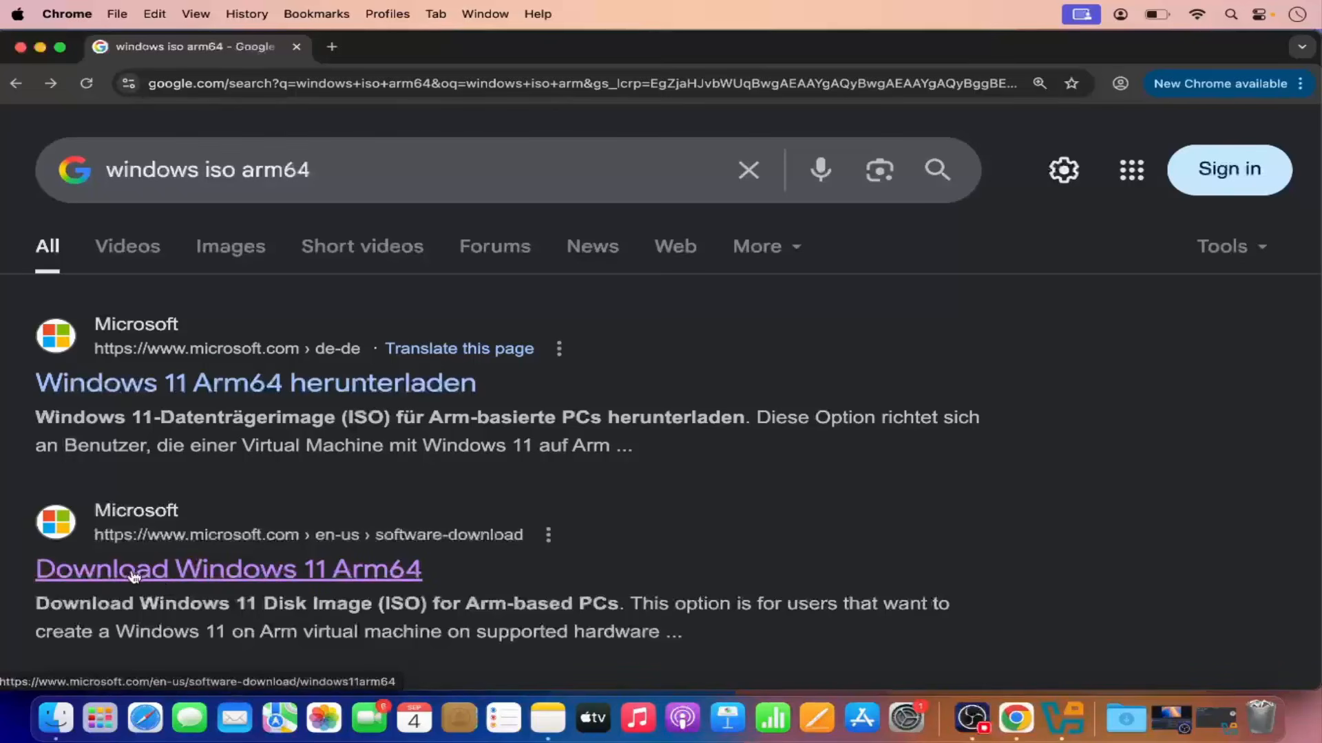
{"action": "left_click", "coordinate": [357, 574]}
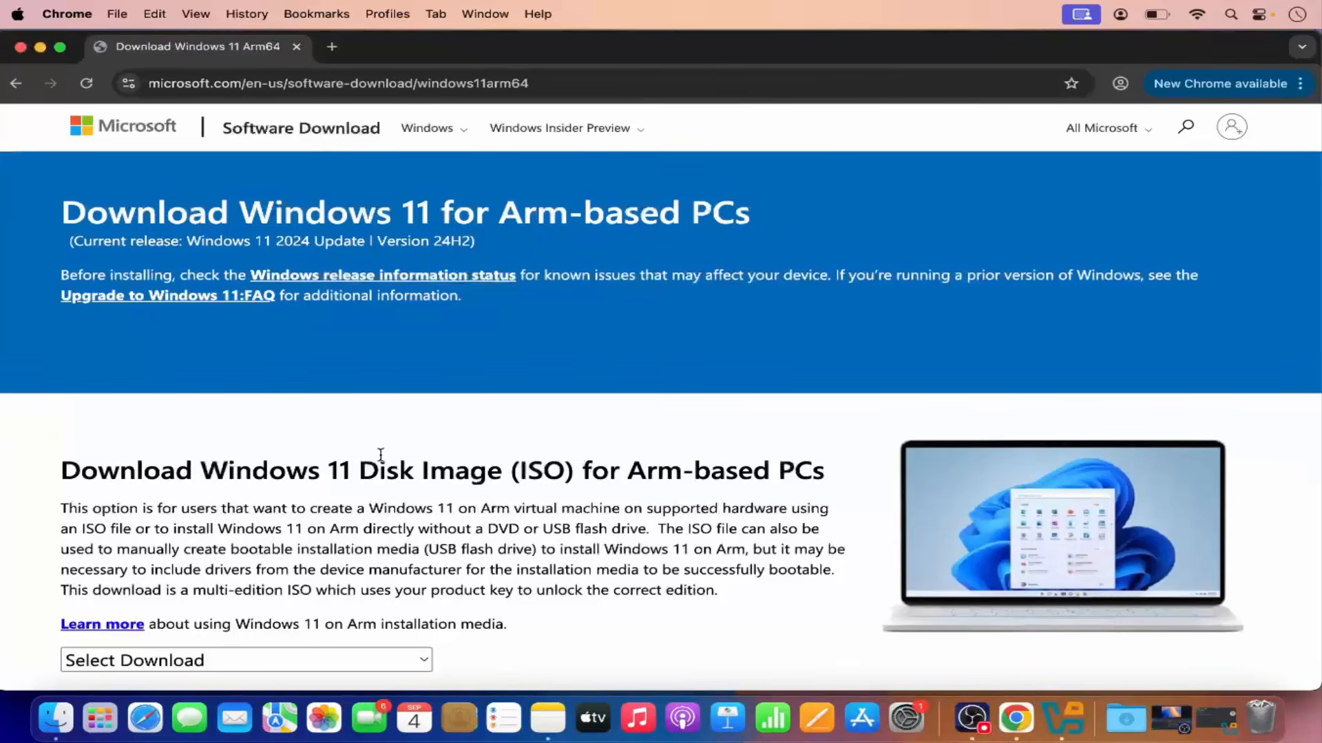
{"action": "scroll", "coordinate": [381, 455], "scroll_direction": "down", "scroll_amount": 5}
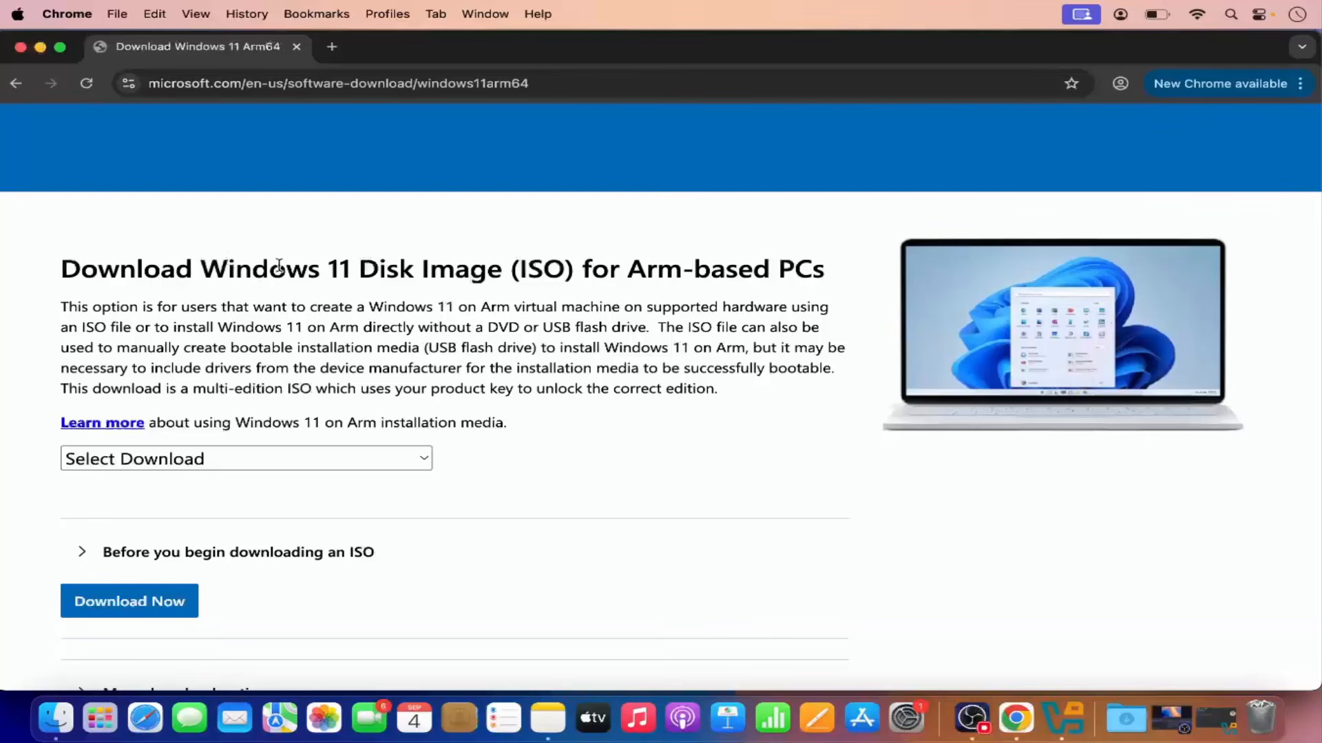
{"action": "scroll", "coordinate": [228, 417], "scroll_direction": "down", "scroll_amount": 1}
{"action": "scroll", "coordinate": [227, 417], "scroll_direction": "down", "scroll_amount": 3}
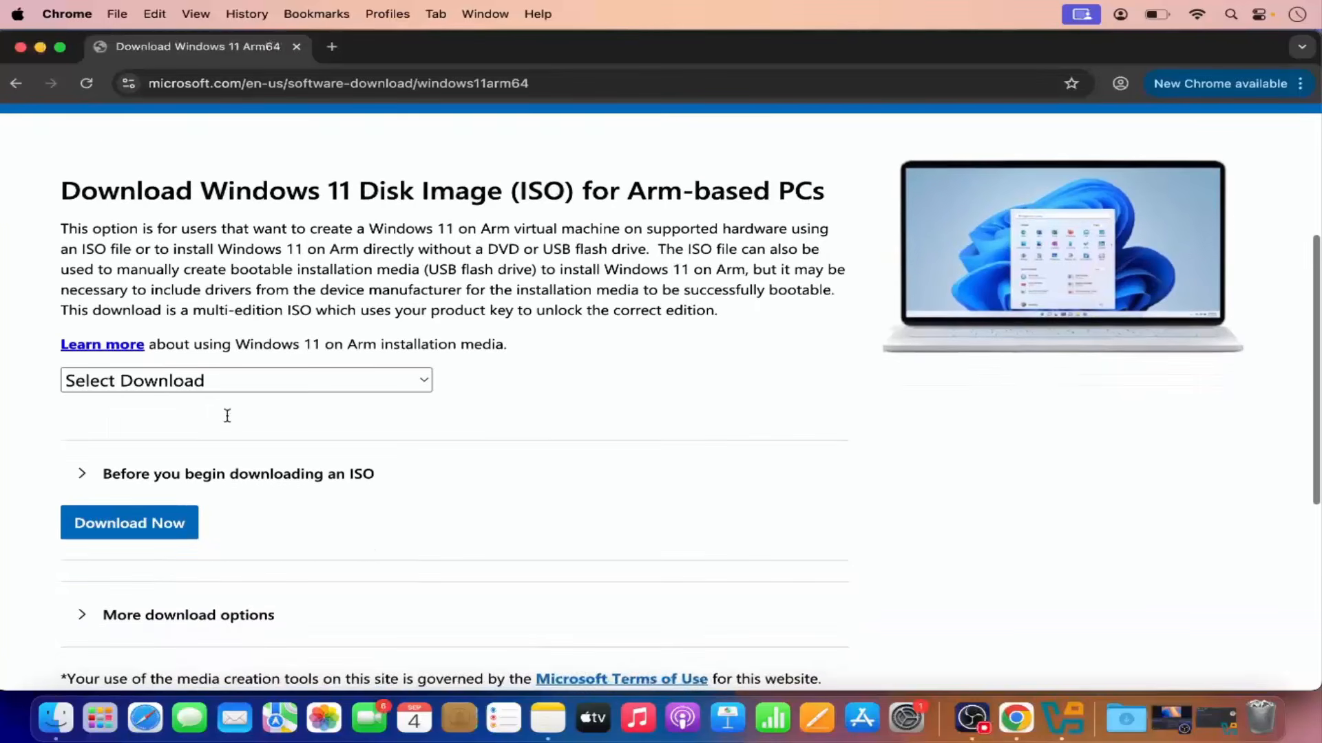
Select the Windows 11 (multi-edition ISO for Arm64) download and request it.
{"action": "left_click", "coordinate": [219, 389]}
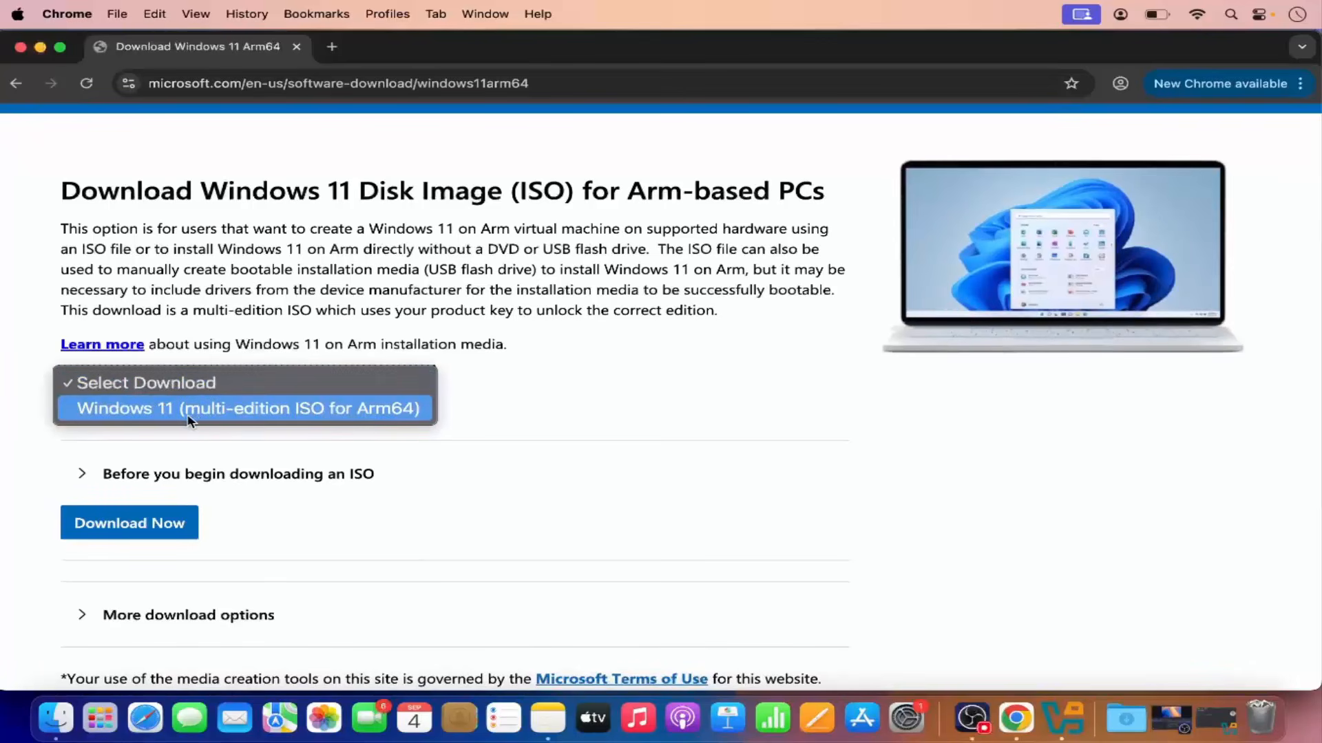
{"action": "left_click", "coordinate": [345, 412]}
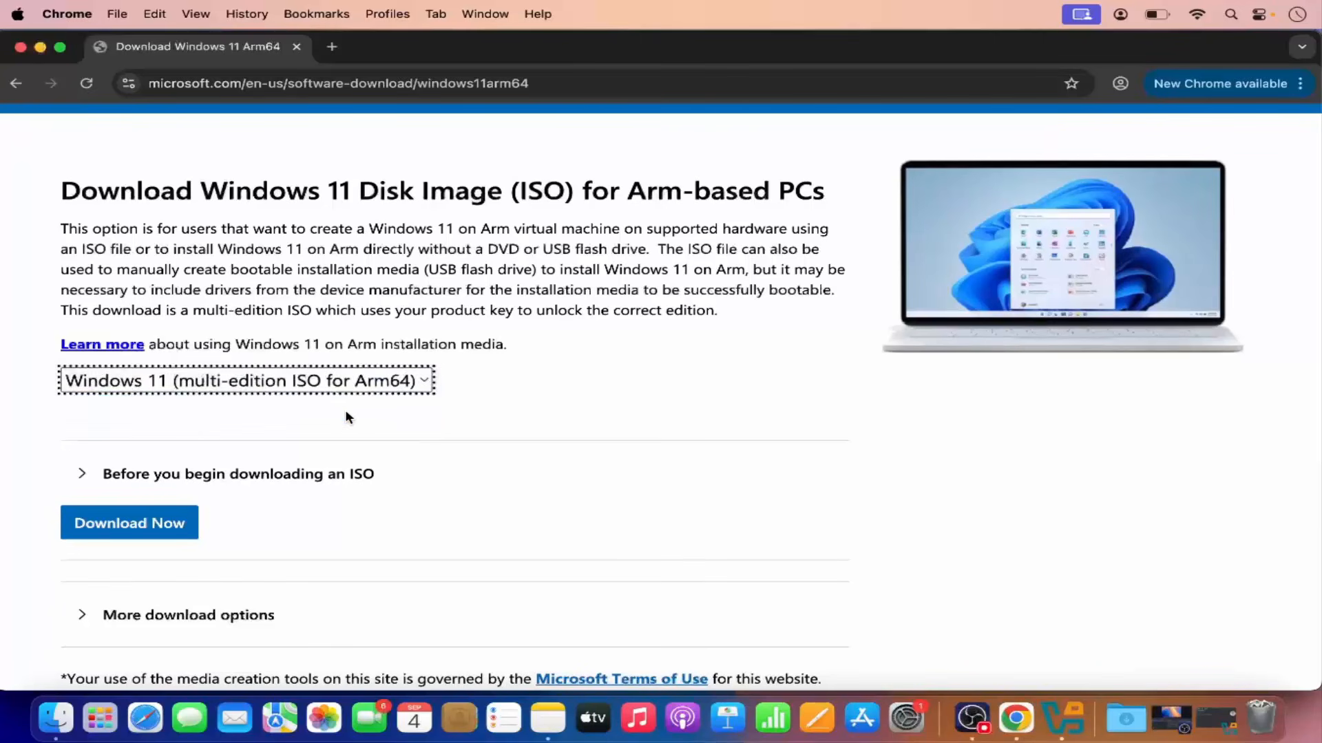
{"action": "left_click", "coordinate": [164, 525]}
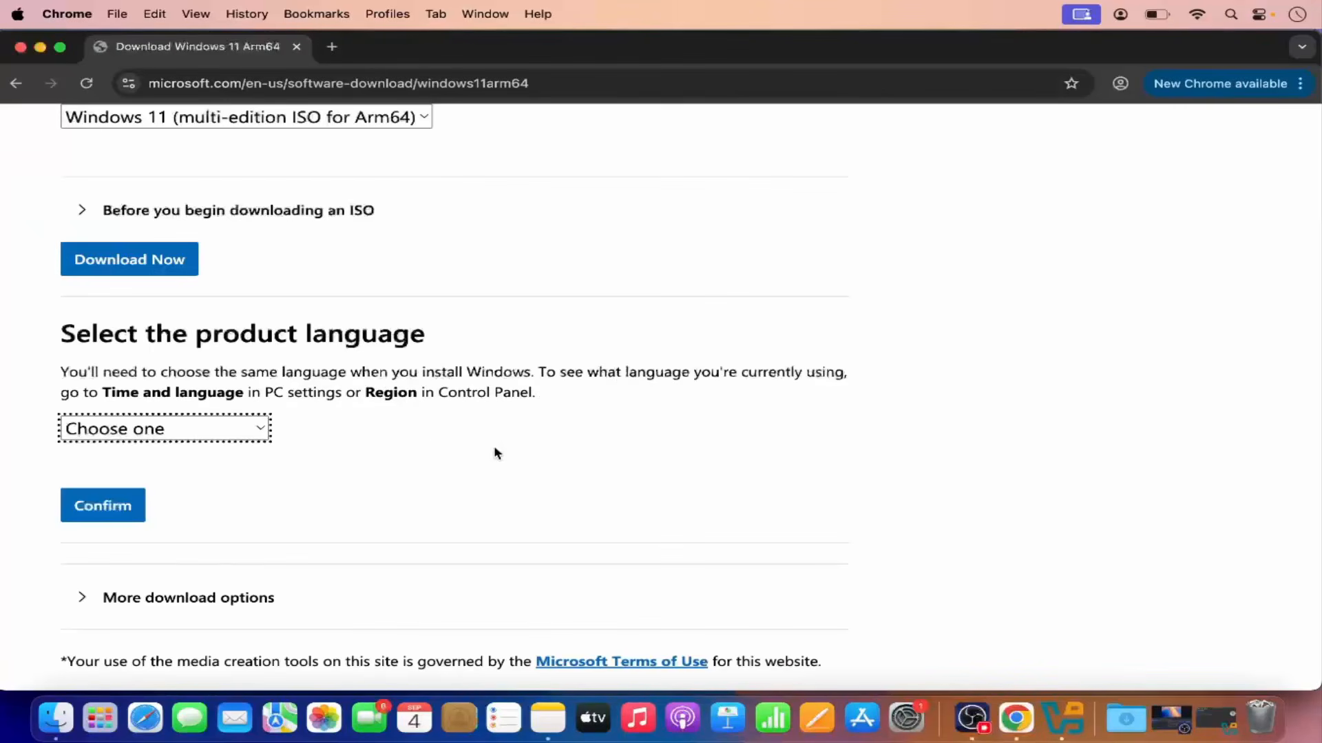
Choose English International as the product language and confirm it.
{"action": "left_click", "coordinate": [236, 433]}
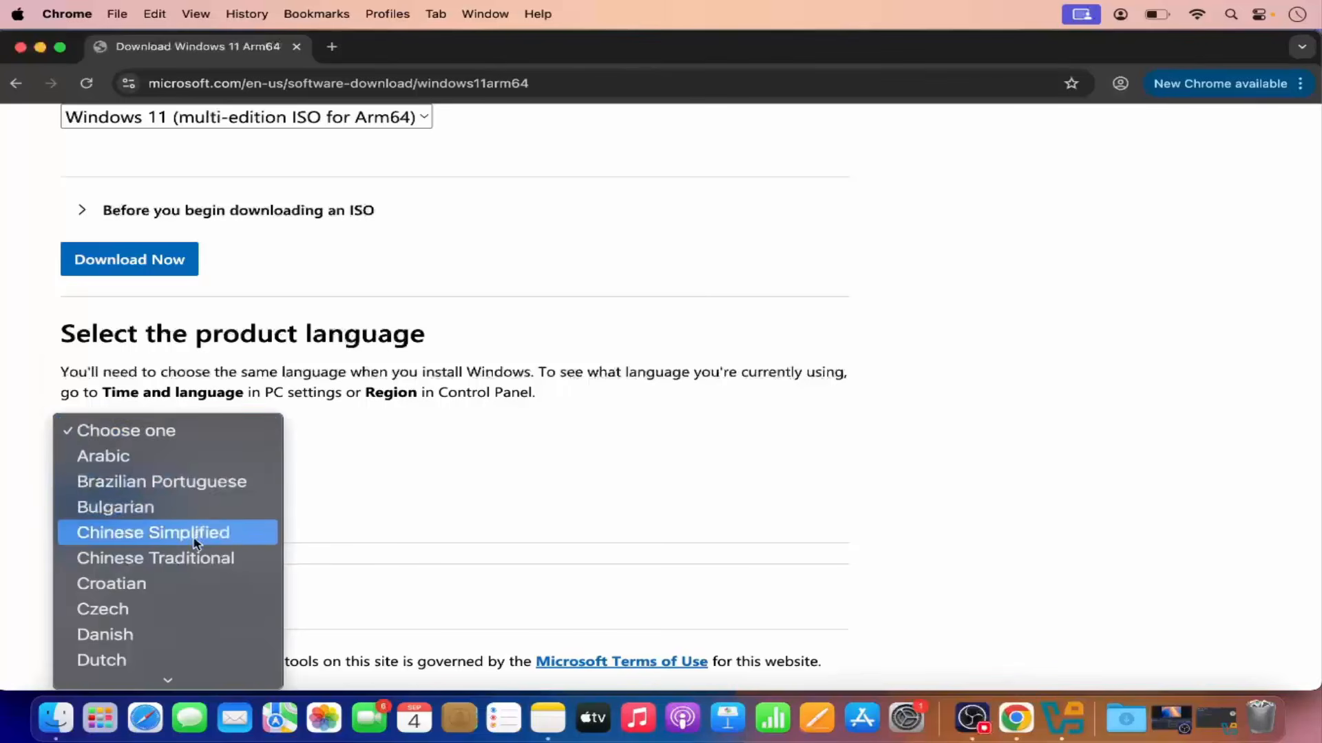
{"action": "scroll", "coordinate": [194, 544], "scroll_direction": "down", "scroll_amount": 5}
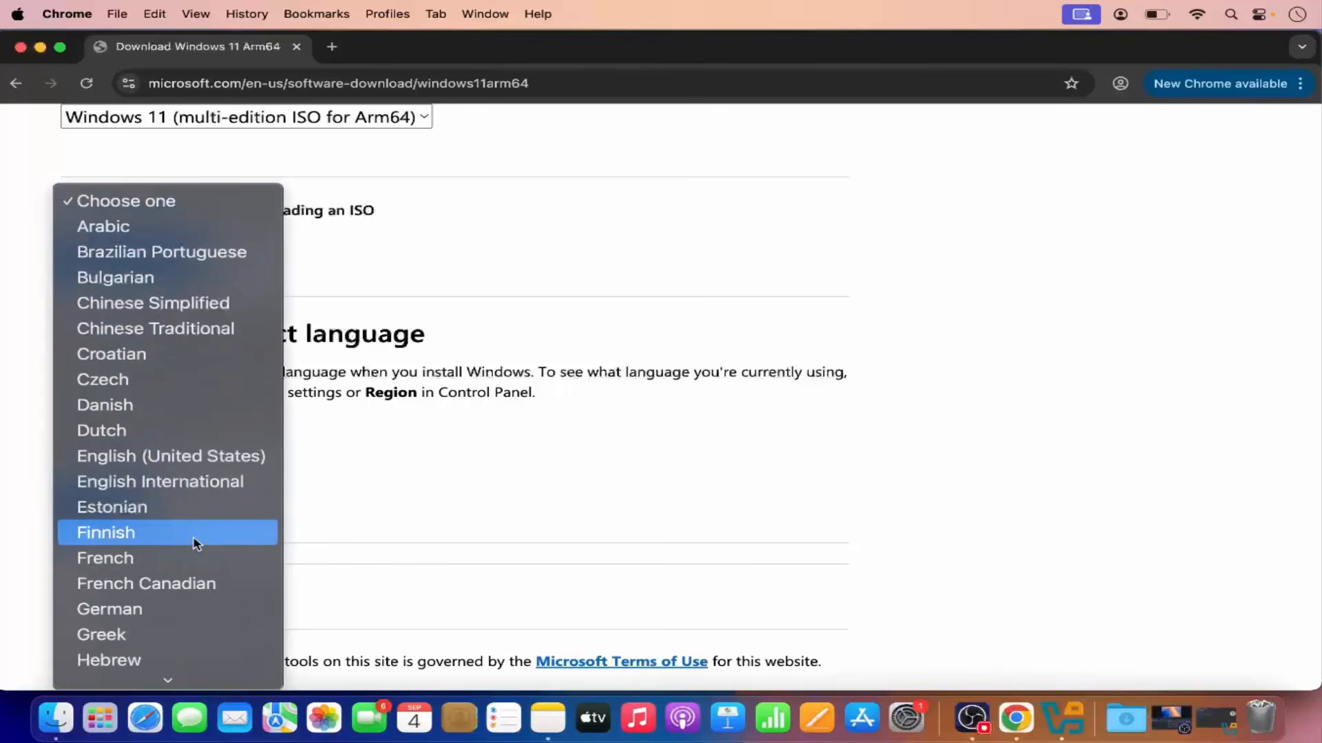
{"action": "left_click", "coordinate": [188, 481]}
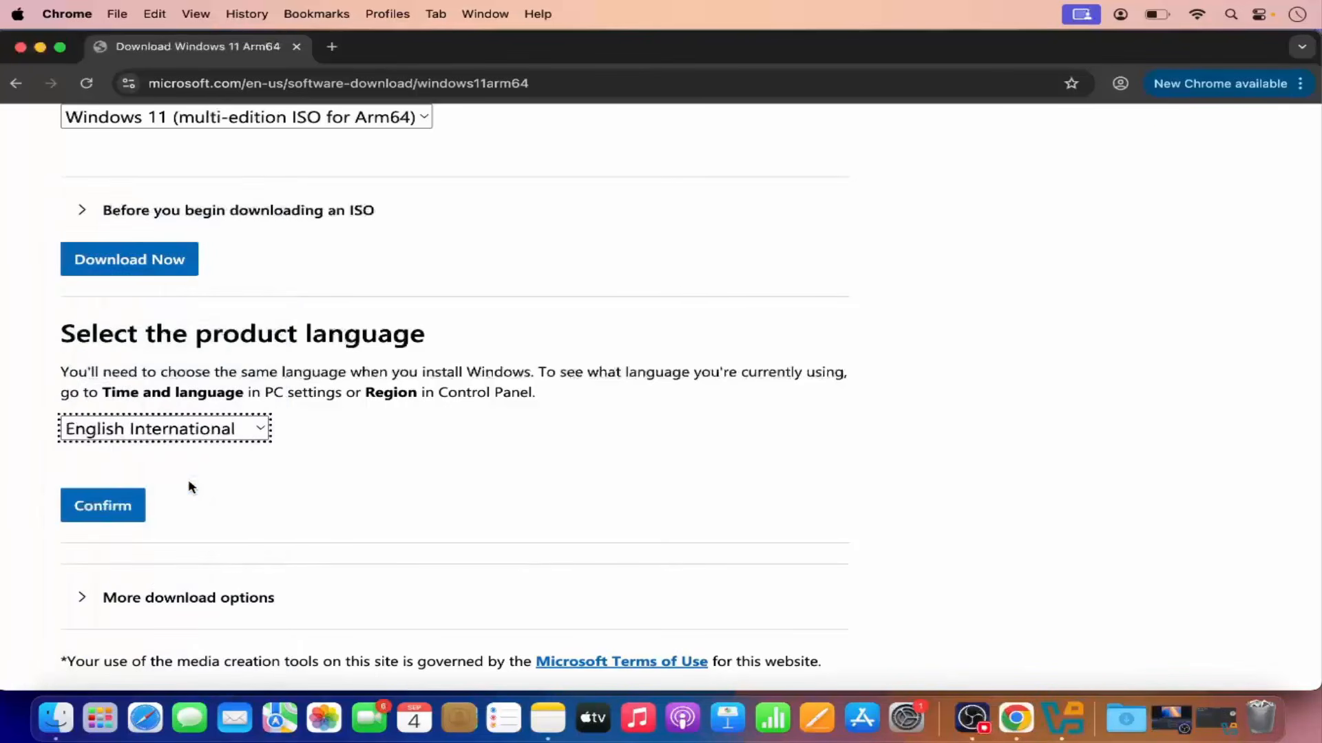
{"action": "left_click", "coordinate": [126, 506]}
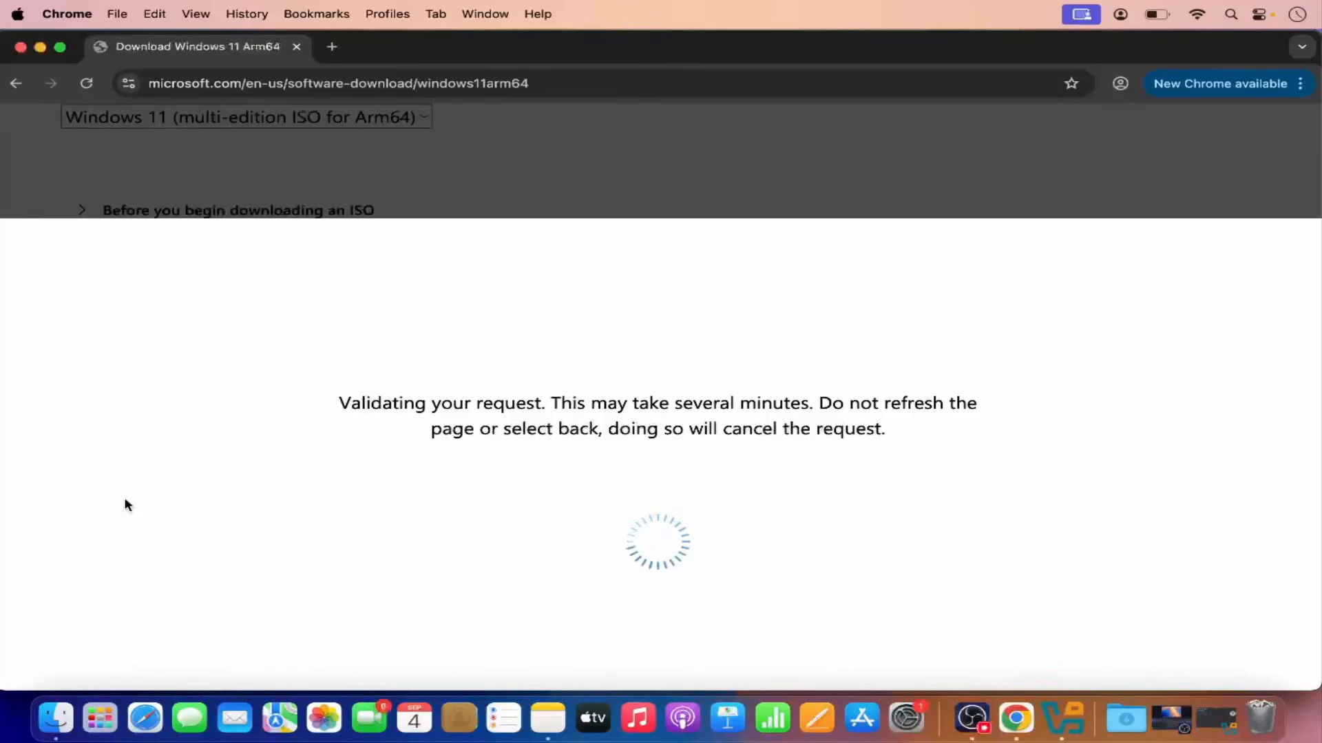
Download the Windows 11 Arm64 English International ISO and reveal the downloaded file in Finder.
{"action": "scroll", "coordinate": [183, 383], "scroll_direction": "up", "scroll_amount": 3}
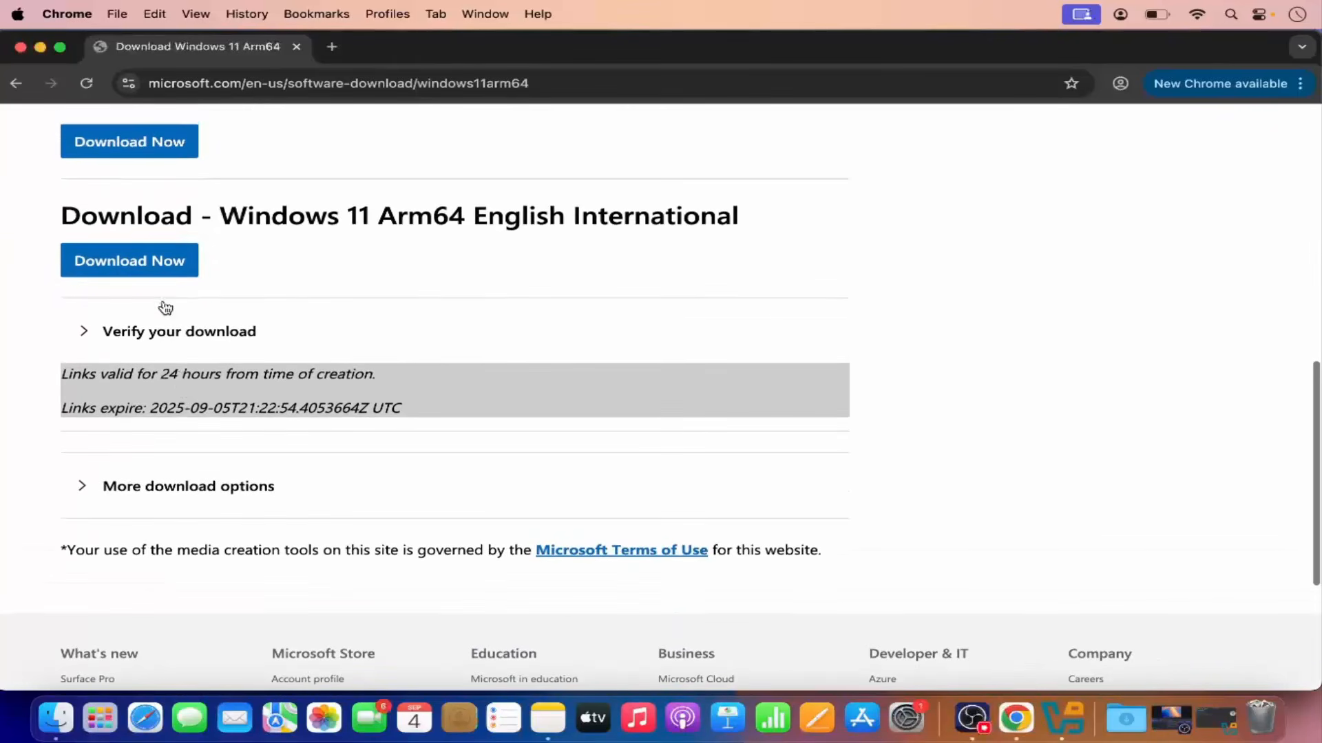
{"action": "left_click", "coordinate": [145, 270]}
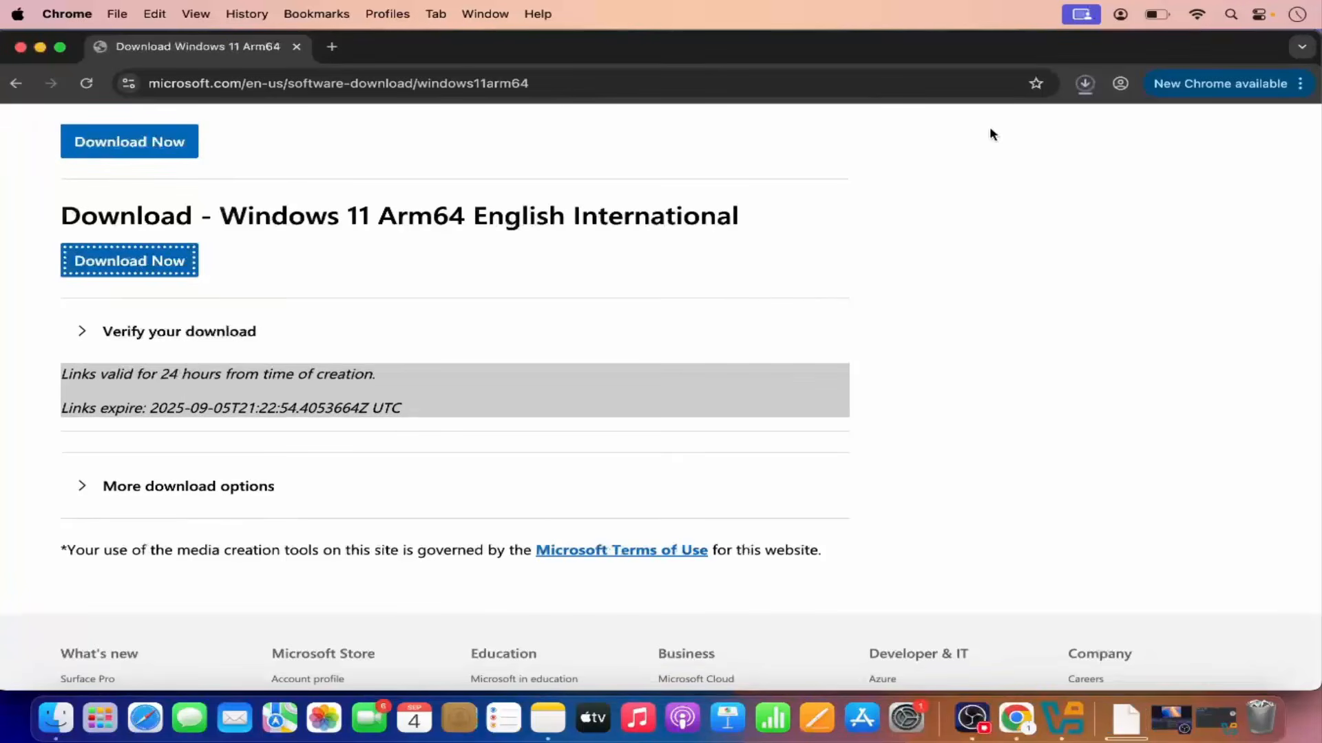
{"action": "left_click", "coordinate": [1084, 83]}
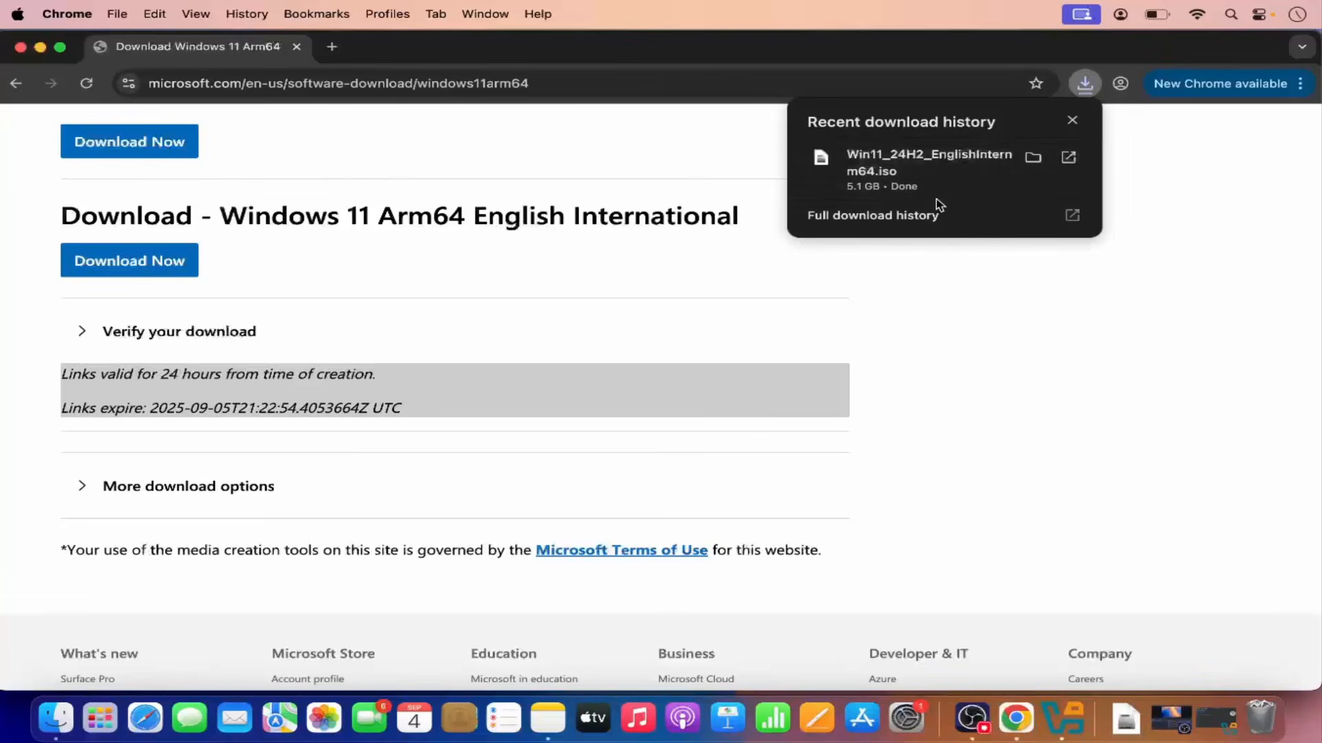
{"action": "left_click", "coordinate": [1032, 159]}
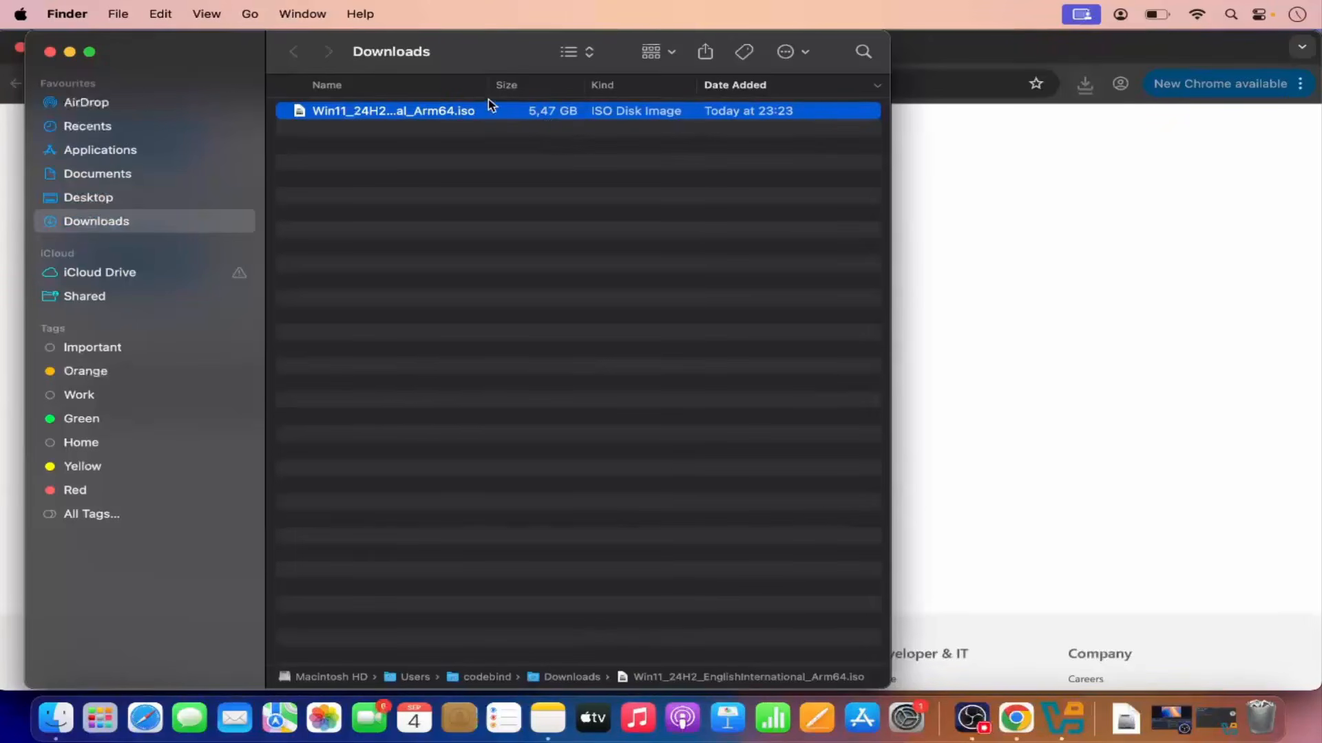
{"action": "left_click_drag", "start_coordinate": [487, 90], "coordinate": [590, 91]}
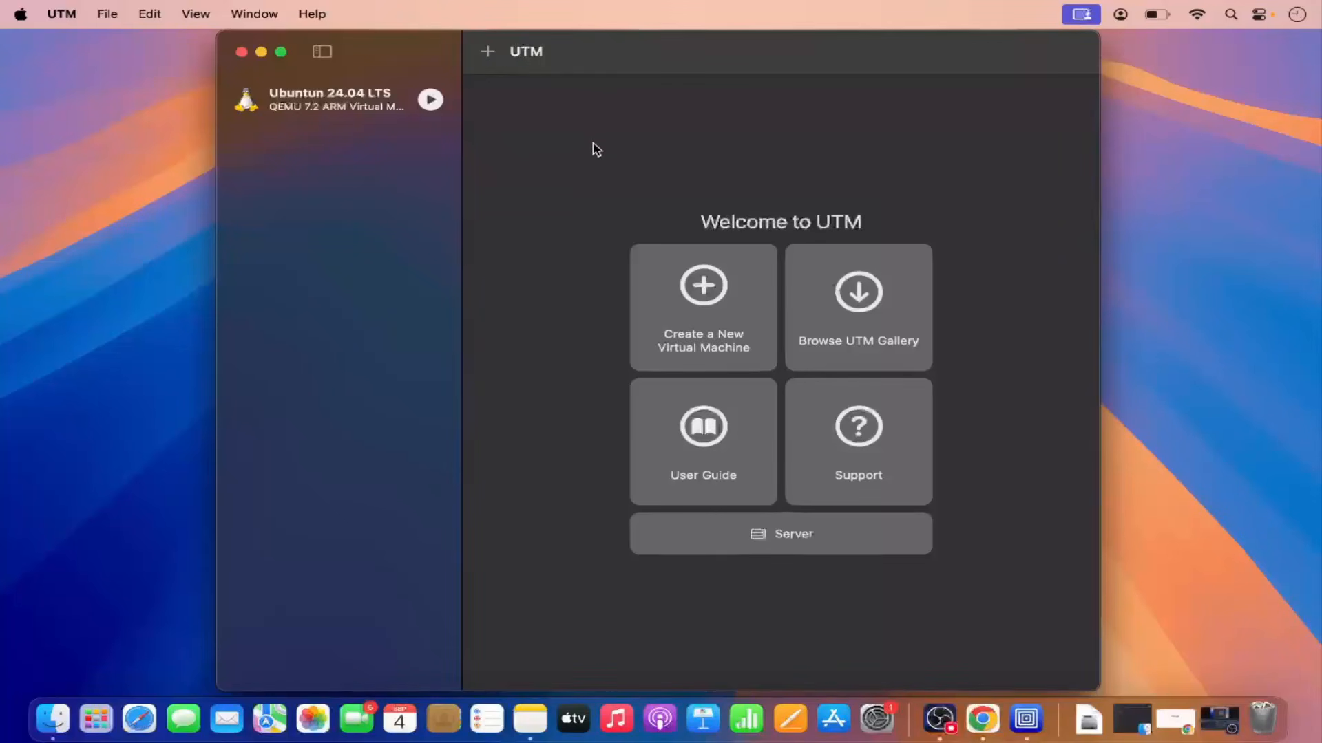
Start creating a new virtual machine in UTM using Virtualize with the Windows preset.
{"action": "left_click", "coordinate": [707, 303]}
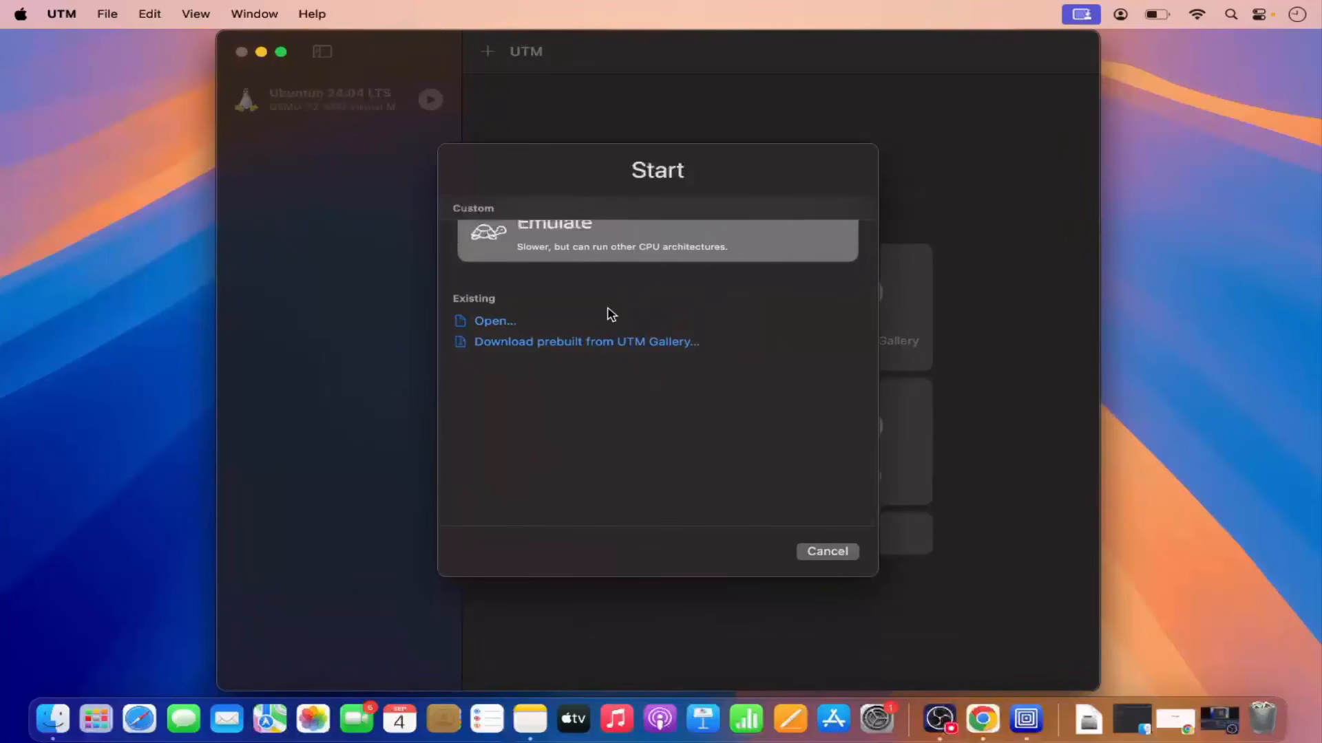
{"action": "scroll", "coordinate": [609, 313], "scroll_direction": "up", "scroll_amount": 3}
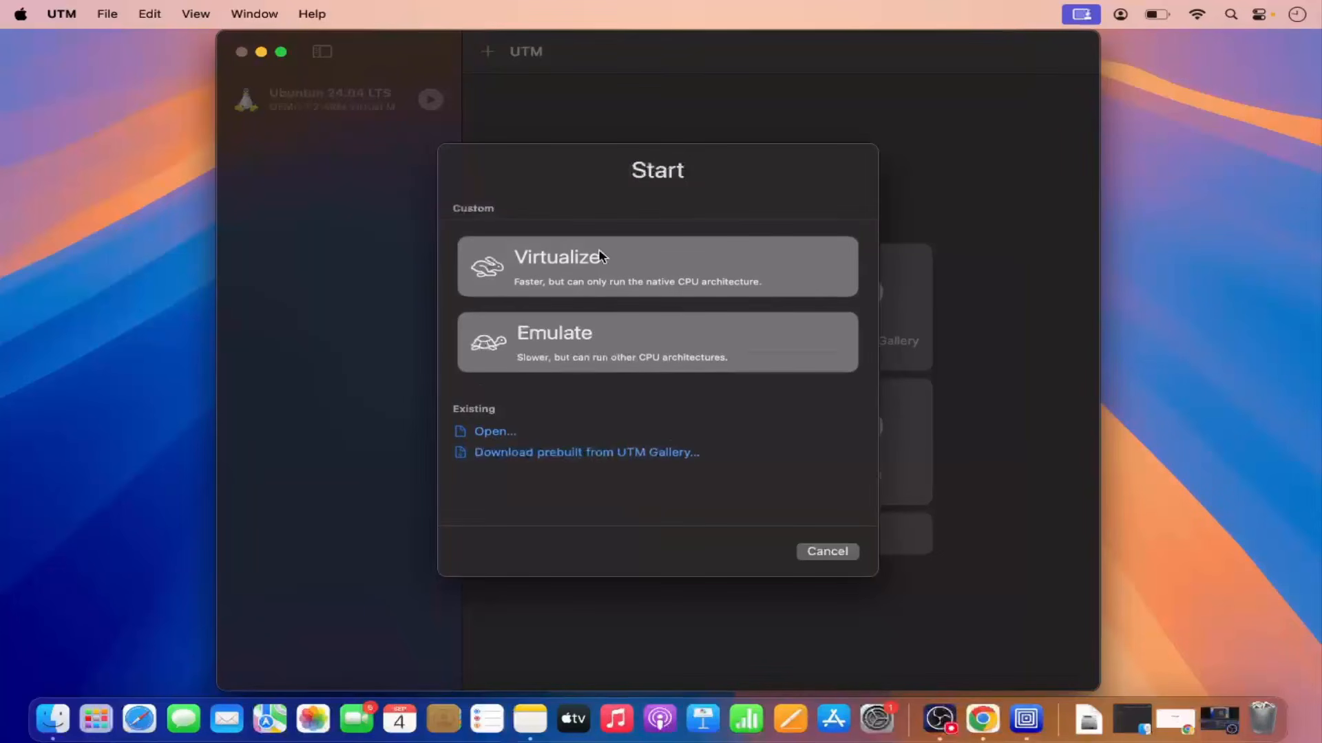
{"action": "left_click", "coordinate": [555, 267]}
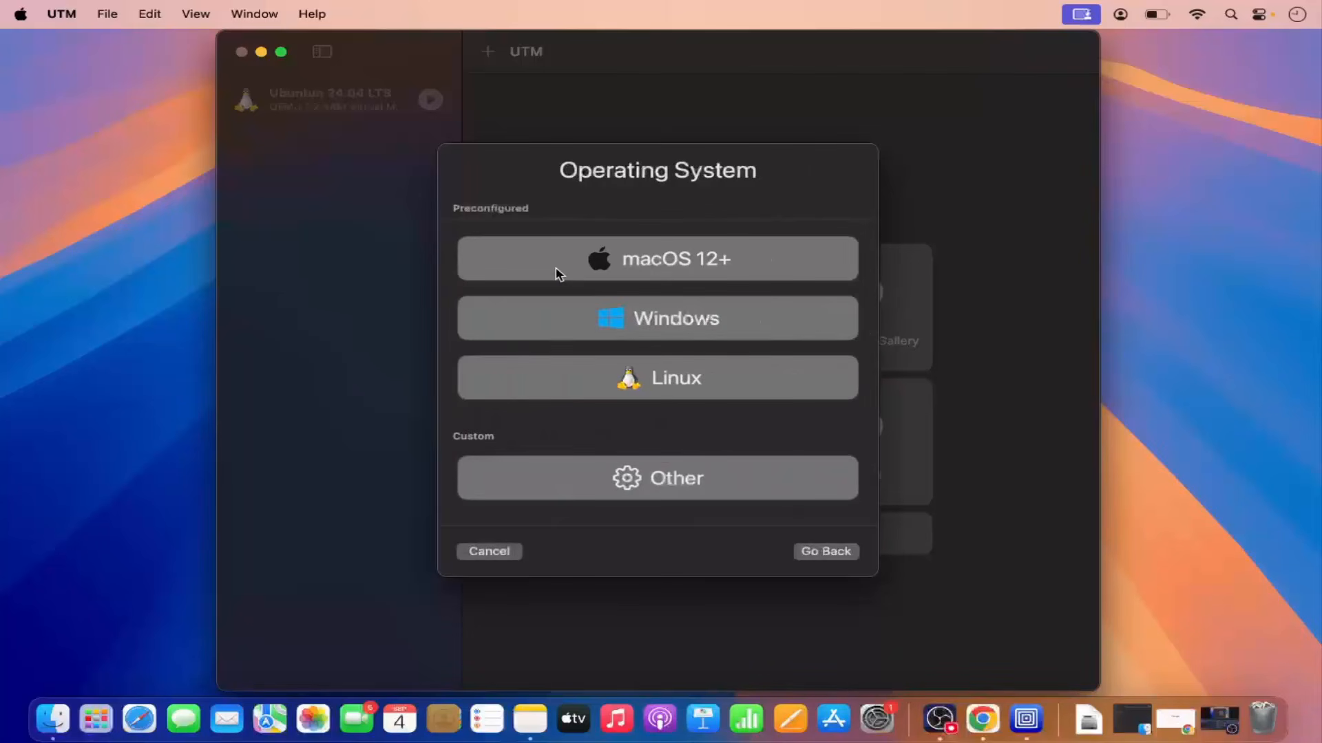
{"action": "left_click", "coordinate": [624, 323]}
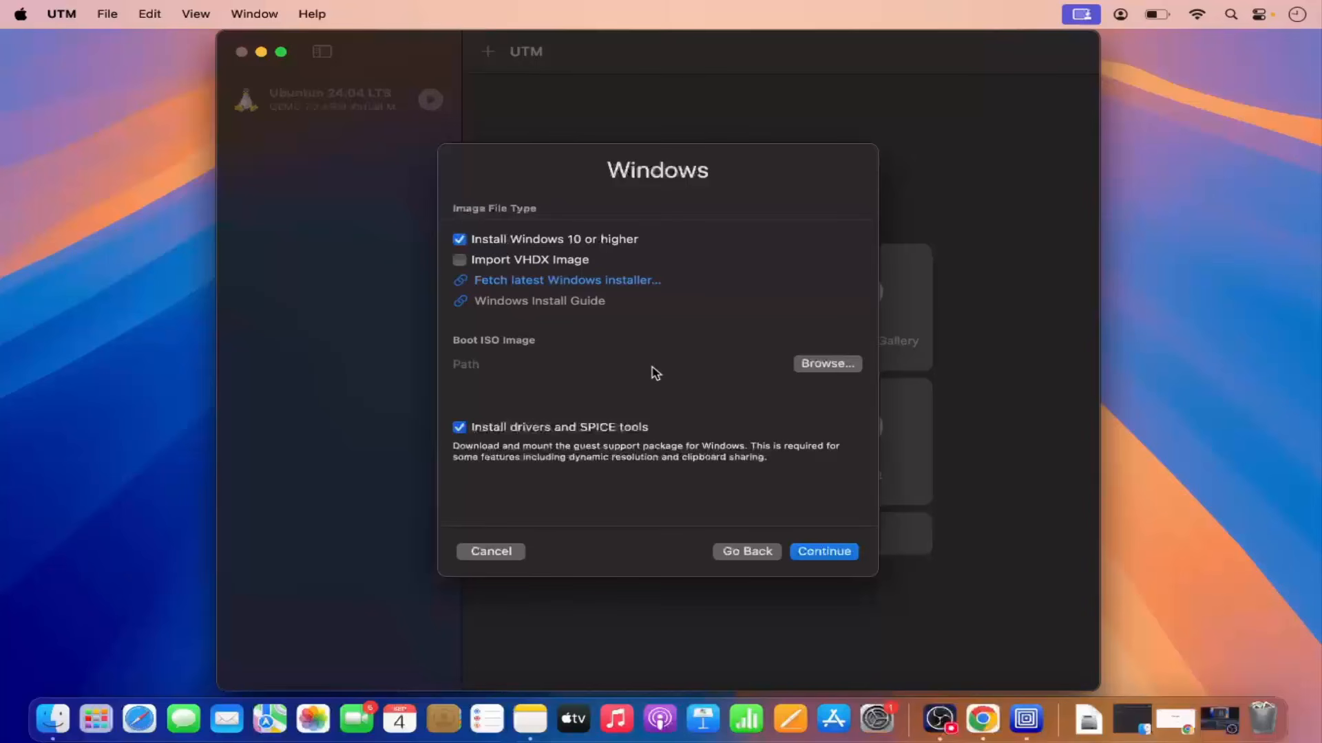
Select the downloaded Win11_24H2_EnglishInternational_Arm64.iso as the boot ISO image and continue.
{"action": "left_click", "coordinate": [806, 370]}
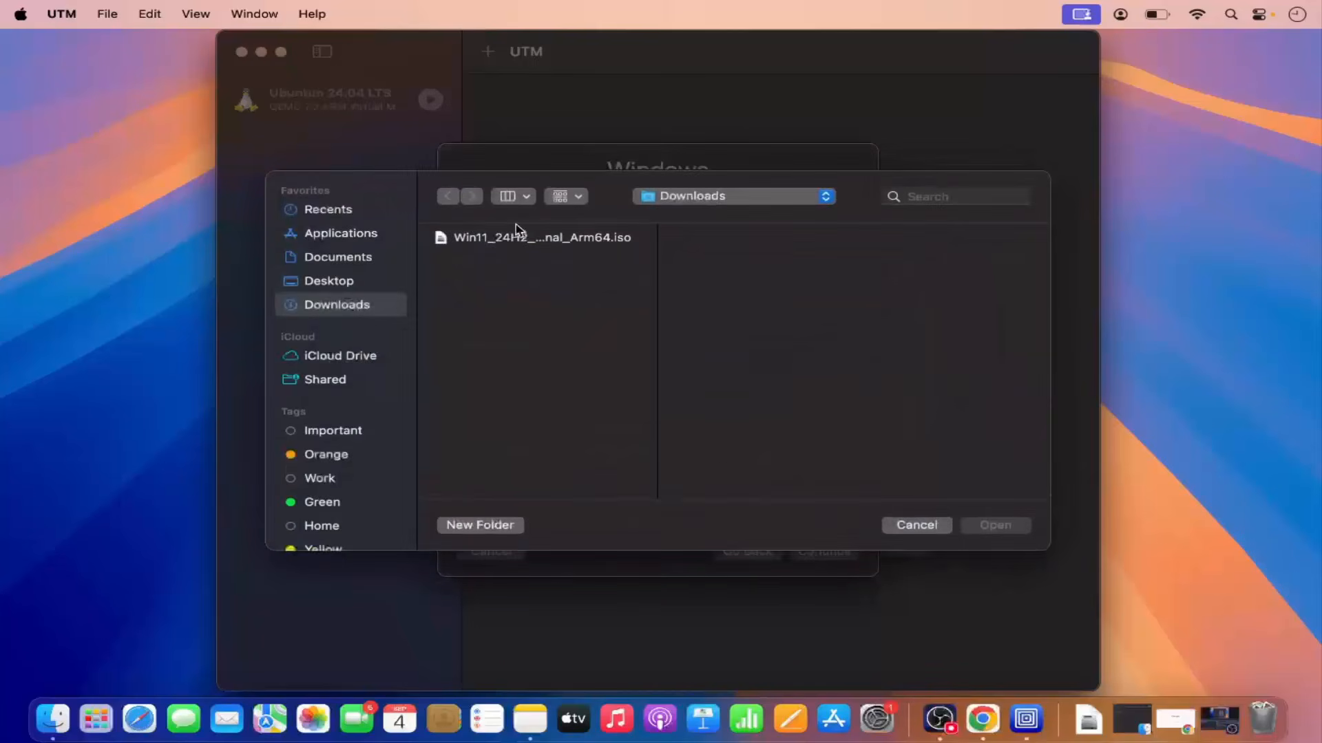
{"action": "left_click", "coordinate": [514, 240]}
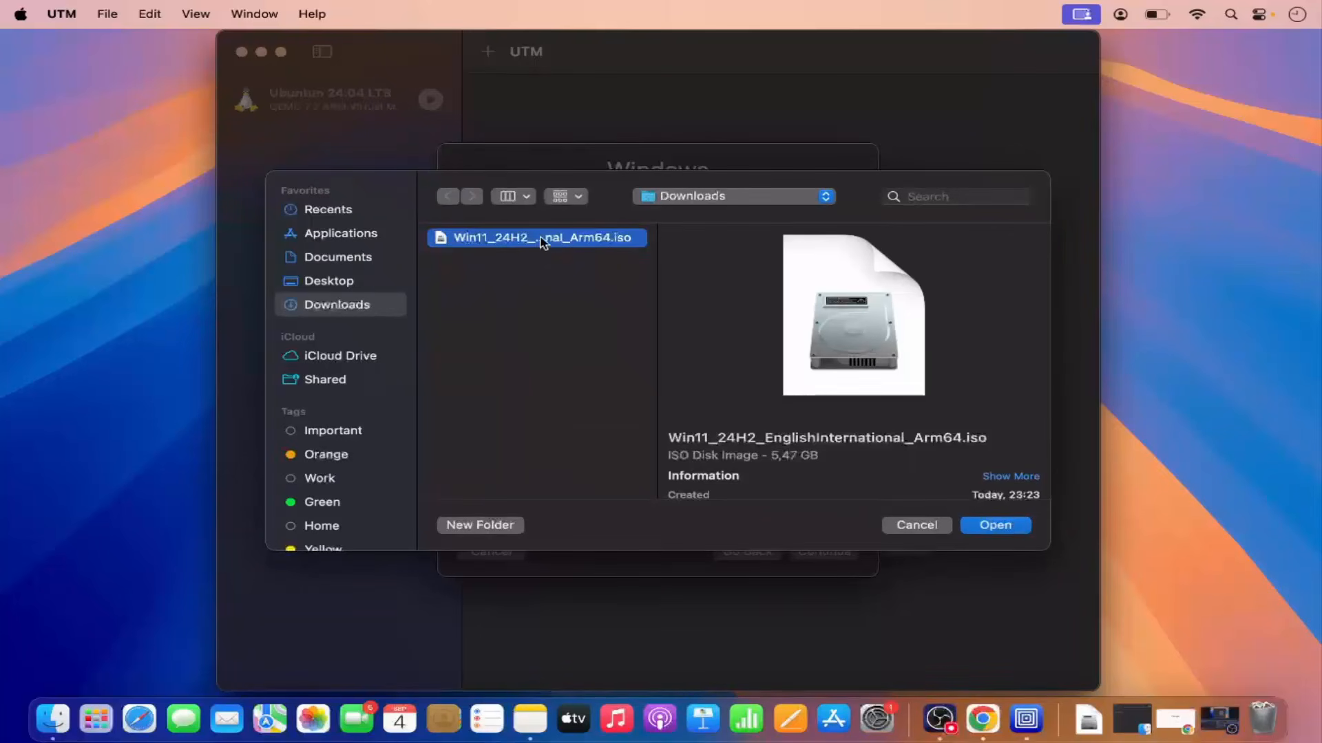
{"action": "left_click", "coordinate": [980, 526]}
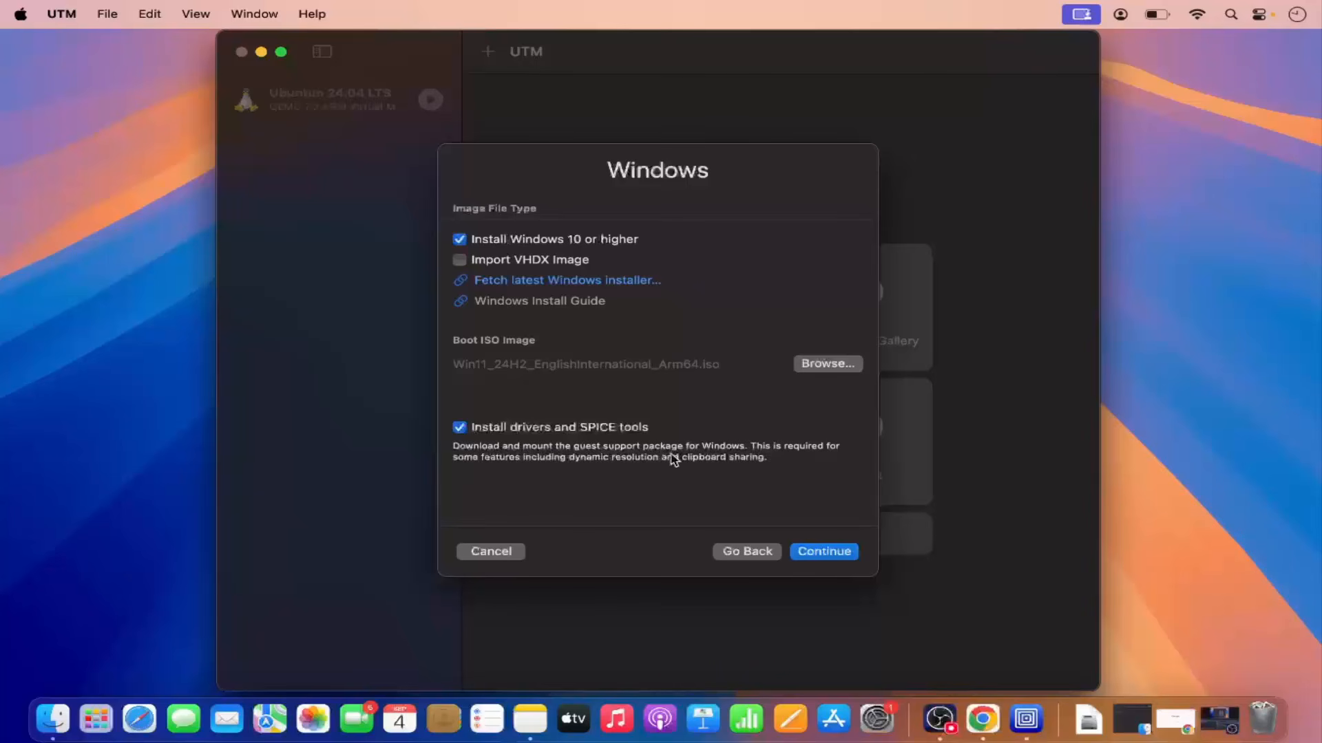
{"action": "left_click", "coordinate": [807, 554]}
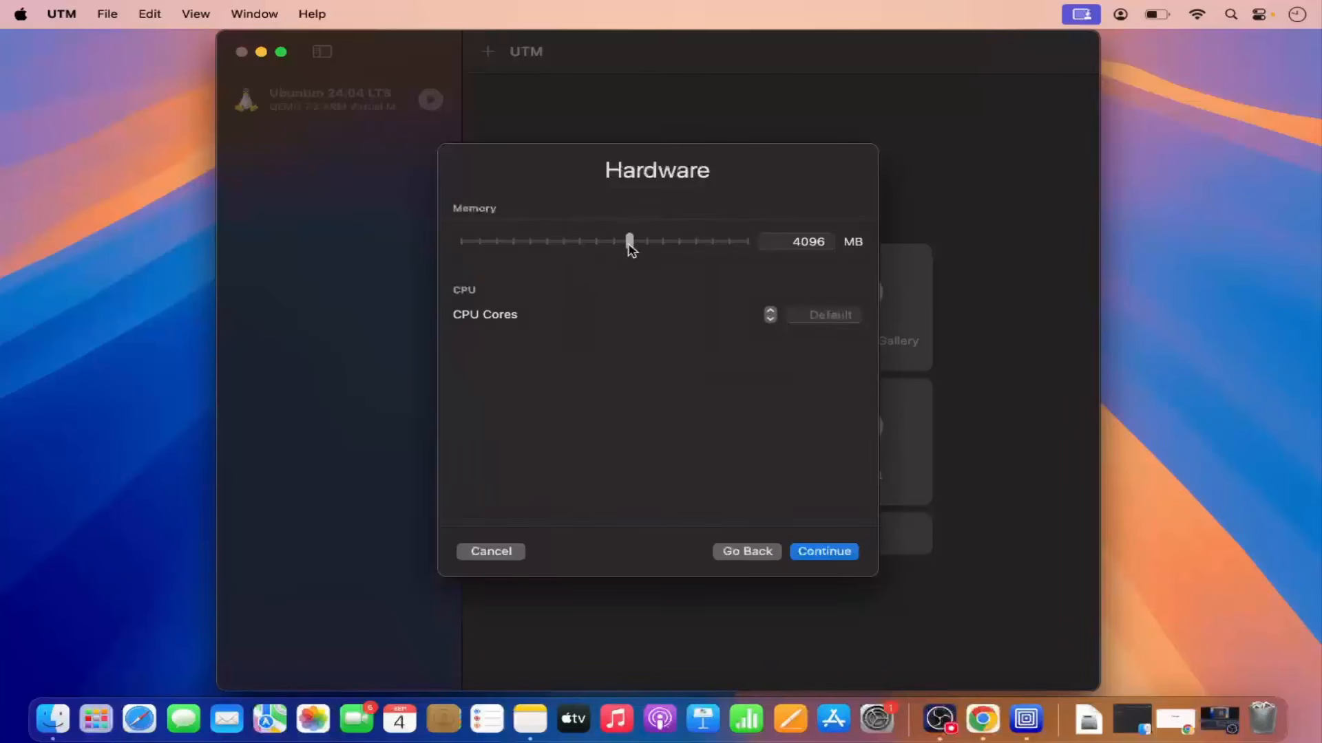
Set the virtual machine's memory to 8 GB and CPU cores to 8, then continue.
{"action": "left_click_drag", "start_coordinate": [630, 249], "coordinate": [661, 257]}
{"action": "left_click", "coordinate": [770, 312]}
{"action": "left_click", "coordinate": [820, 557]}
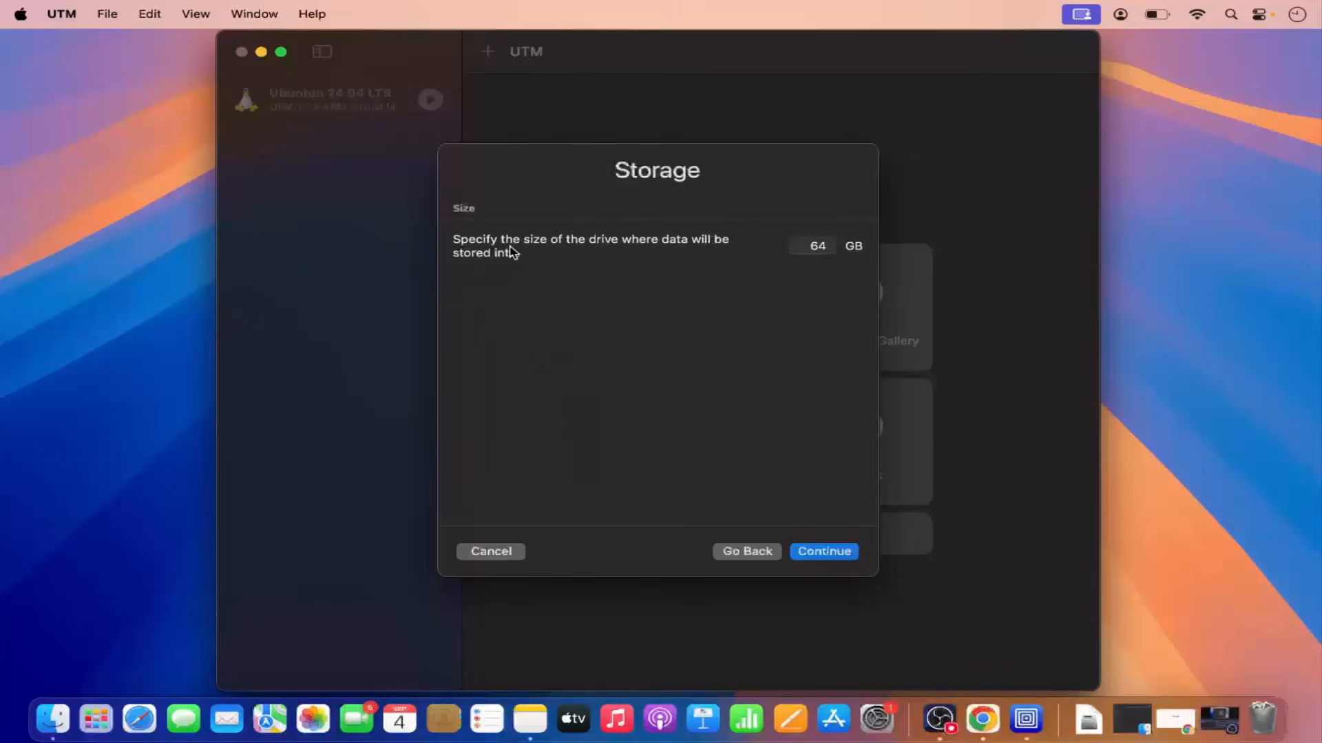
Set the virtual drive size to 100 GB and continue.
{"action": "left_click", "coordinate": [817, 247]}
{"action": "key", "text": "BackSpace"}
{"action": "key", "text": "BackSpace"}
{"action": "type", "text": "10"}
{"action": "left_click", "coordinate": [821, 552]}
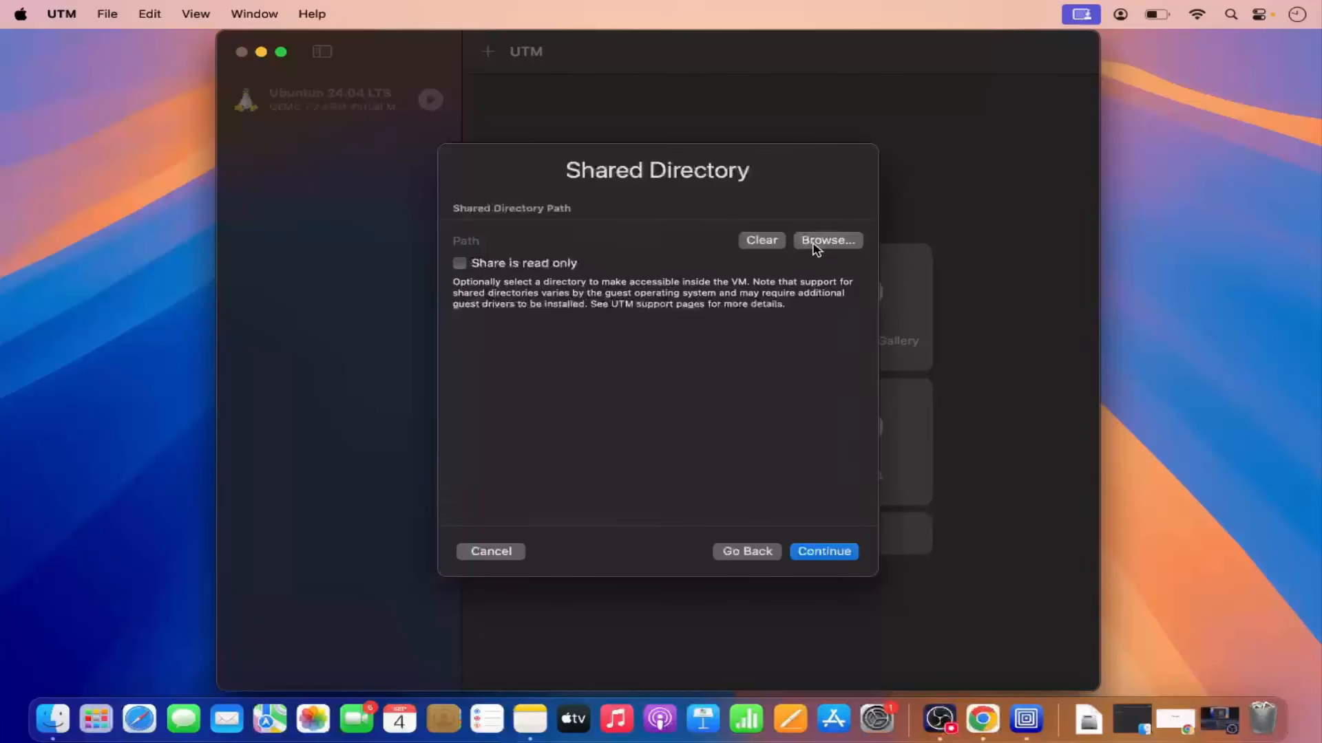
Share the Downloads folder as the VM's shared directory and continue.
{"action": "left_click", "coordinate": [816, 246]}
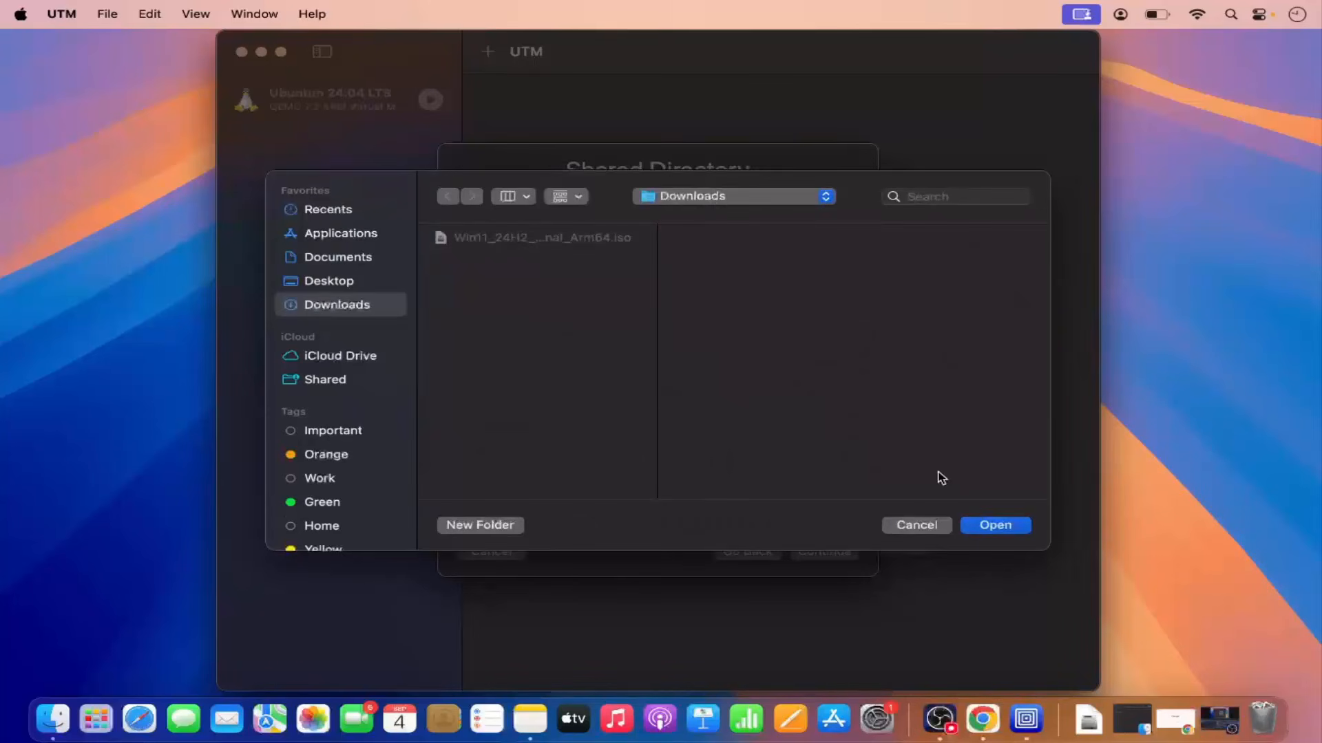
{"action": "left_click", "coordinate": [984, 526]}
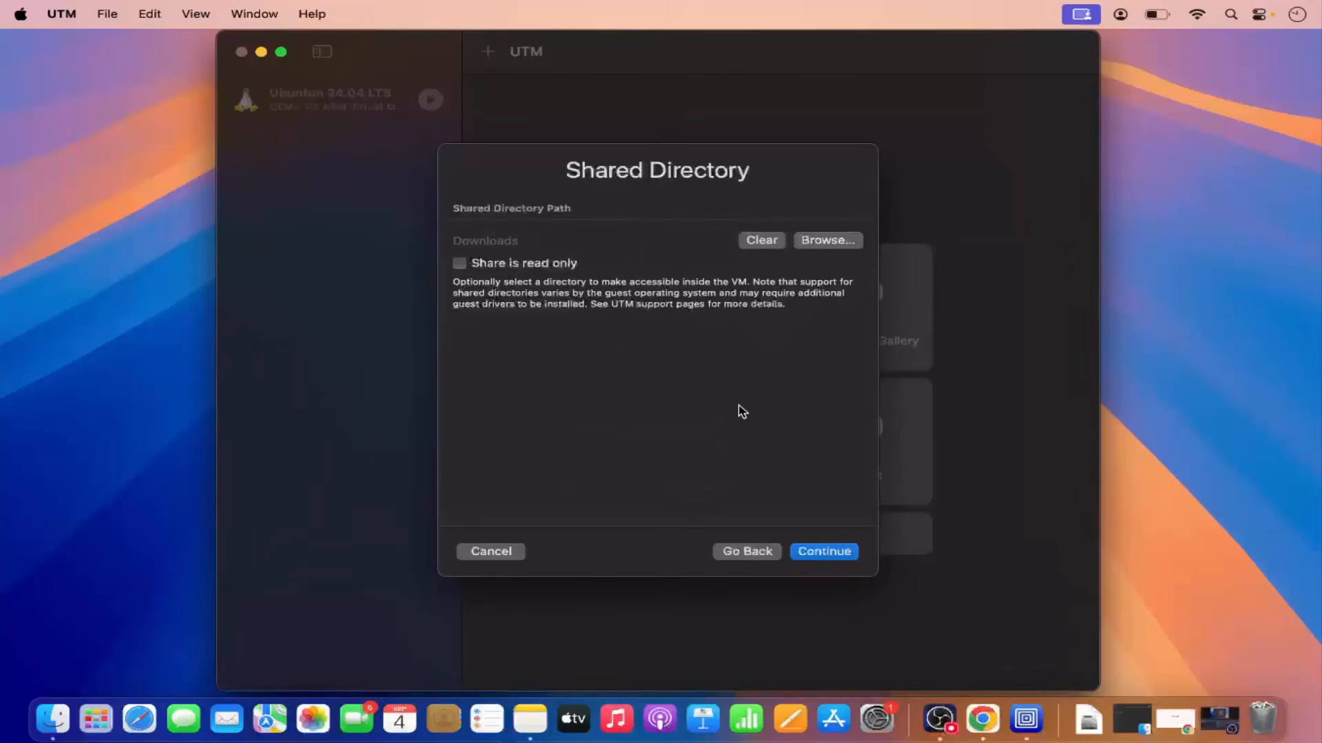
{"action": "left_click", "coordinate": [830, 552]}
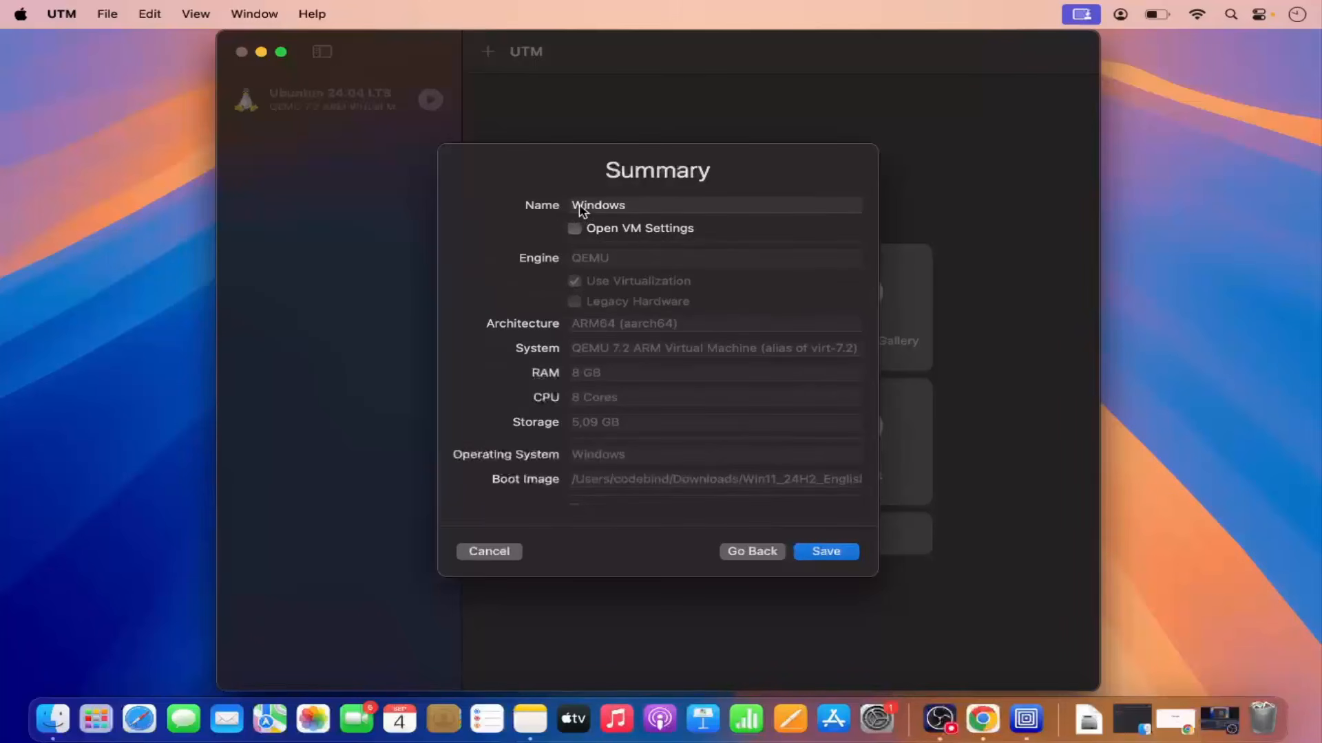
Name the virtual machine Windows 11 and save it.
{"action": "left_click", "coordinate": [638, 205]}
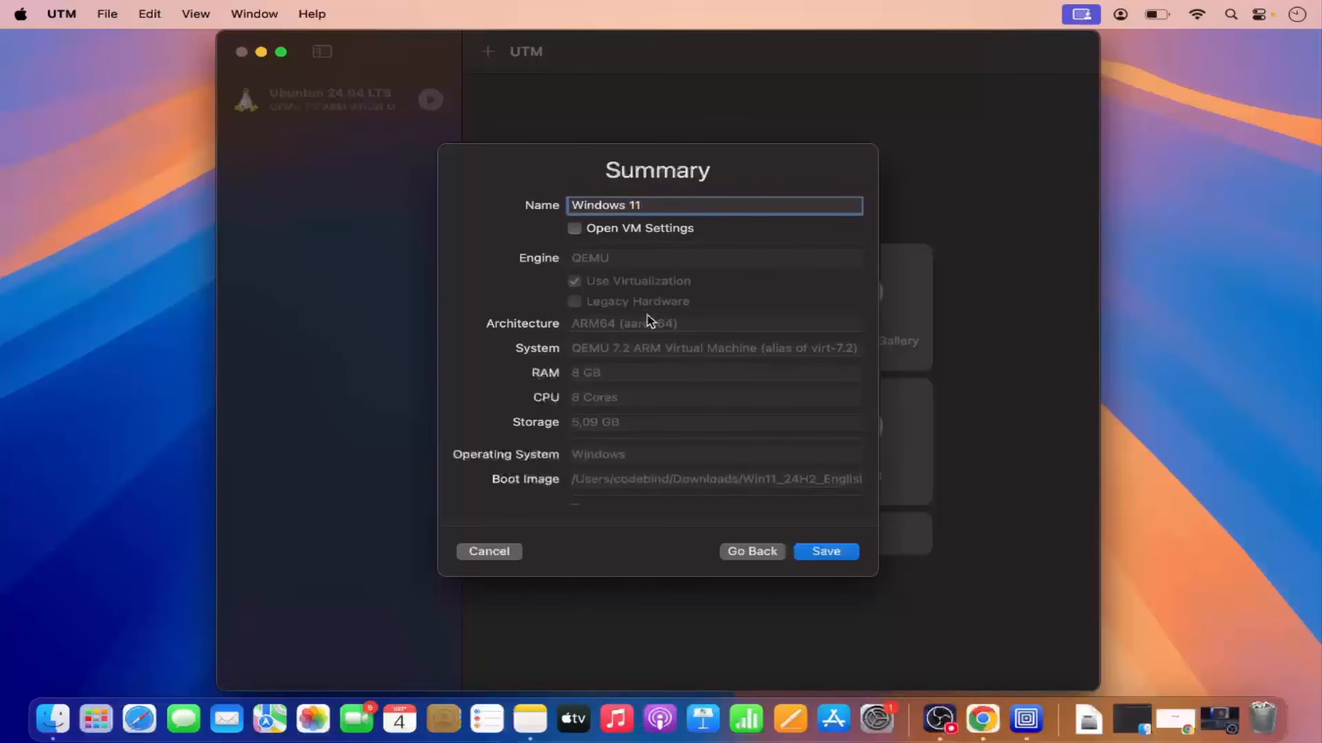
{"action": "scroll", "coordinate": [647, 319], "scroll_direction": "down", "scroll_amount": 3}
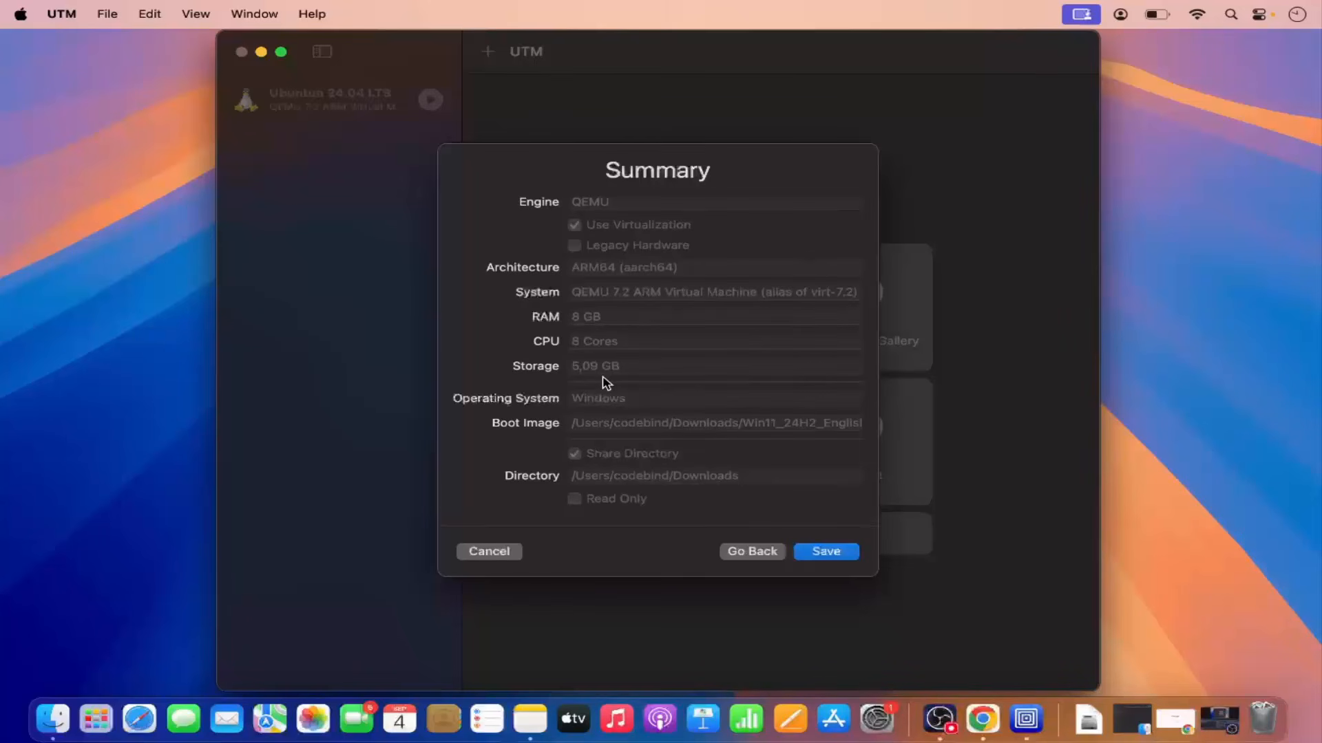
{"action": "left_click", "coordinate": [815, 555]}
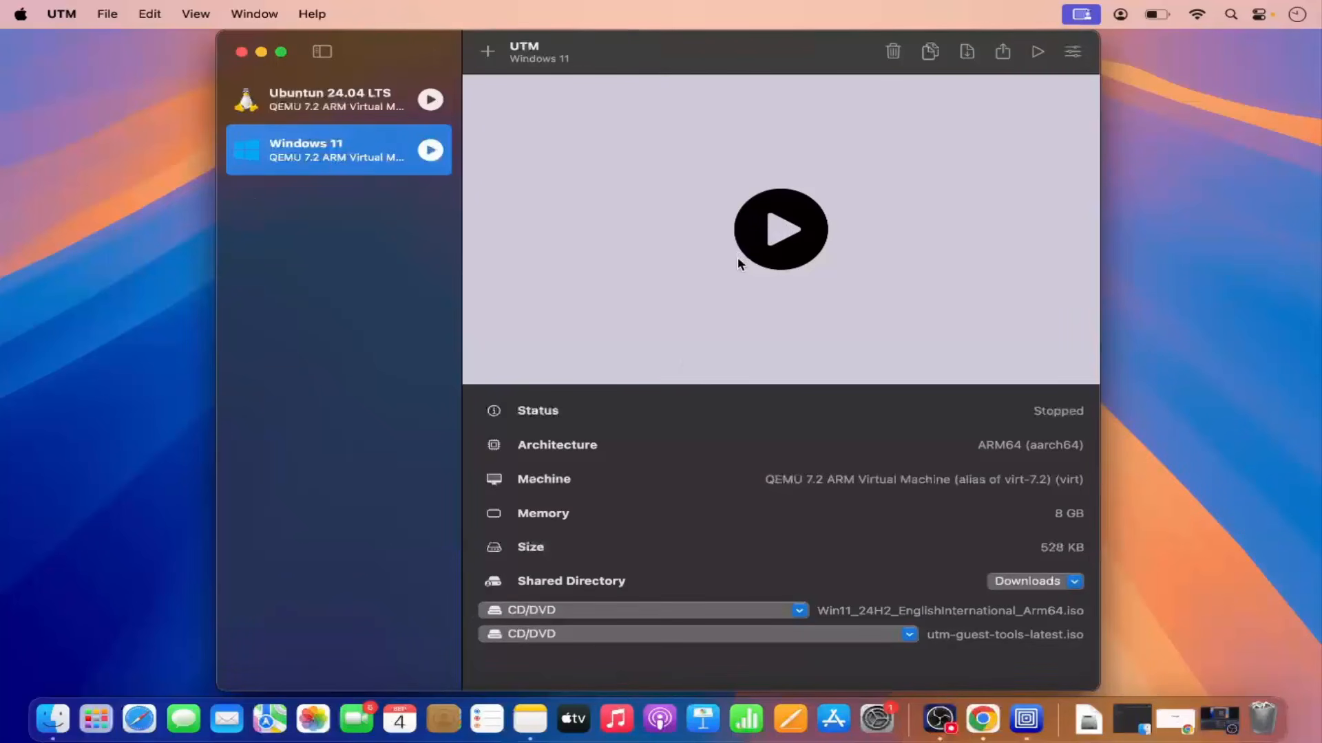
Start the Windows 11 virtual machine and boot it from the CD/DVD.
{"action": "left_click", "coordinate": [778, 241]}
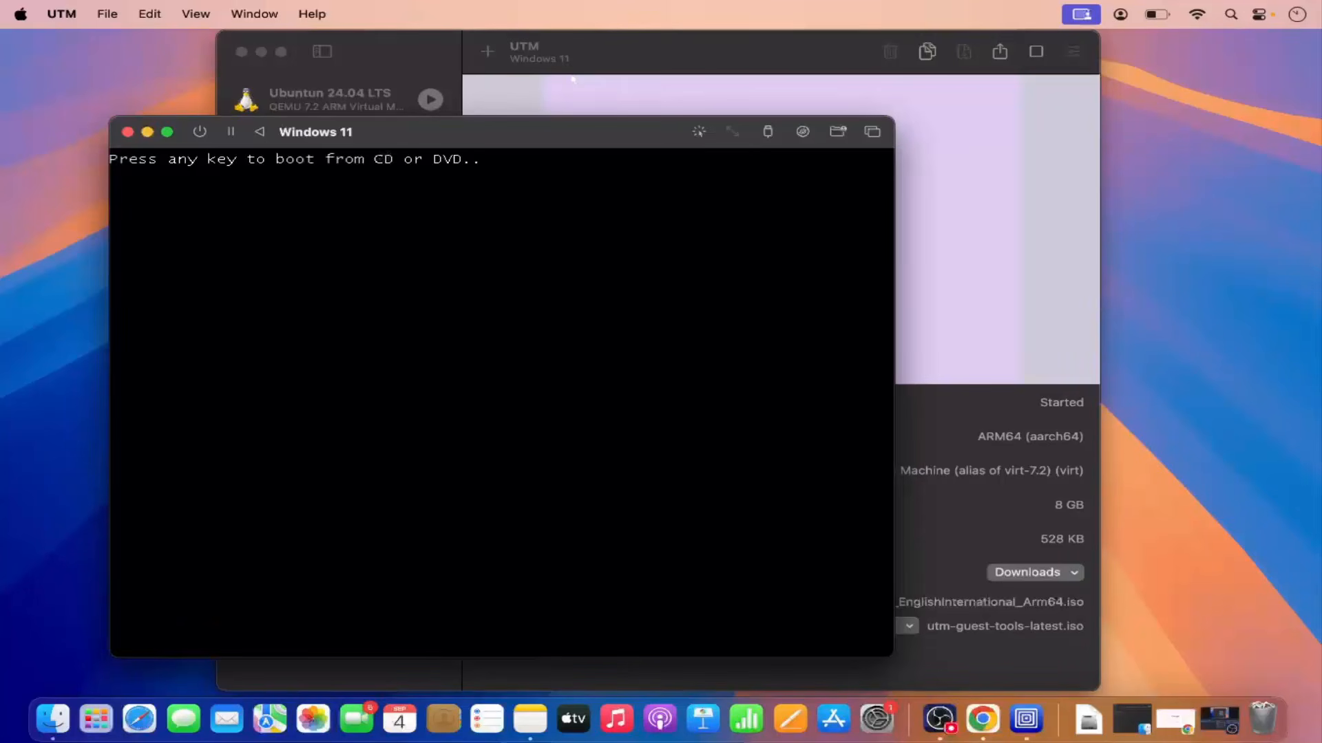
{"action": "key", "text": "Return"}
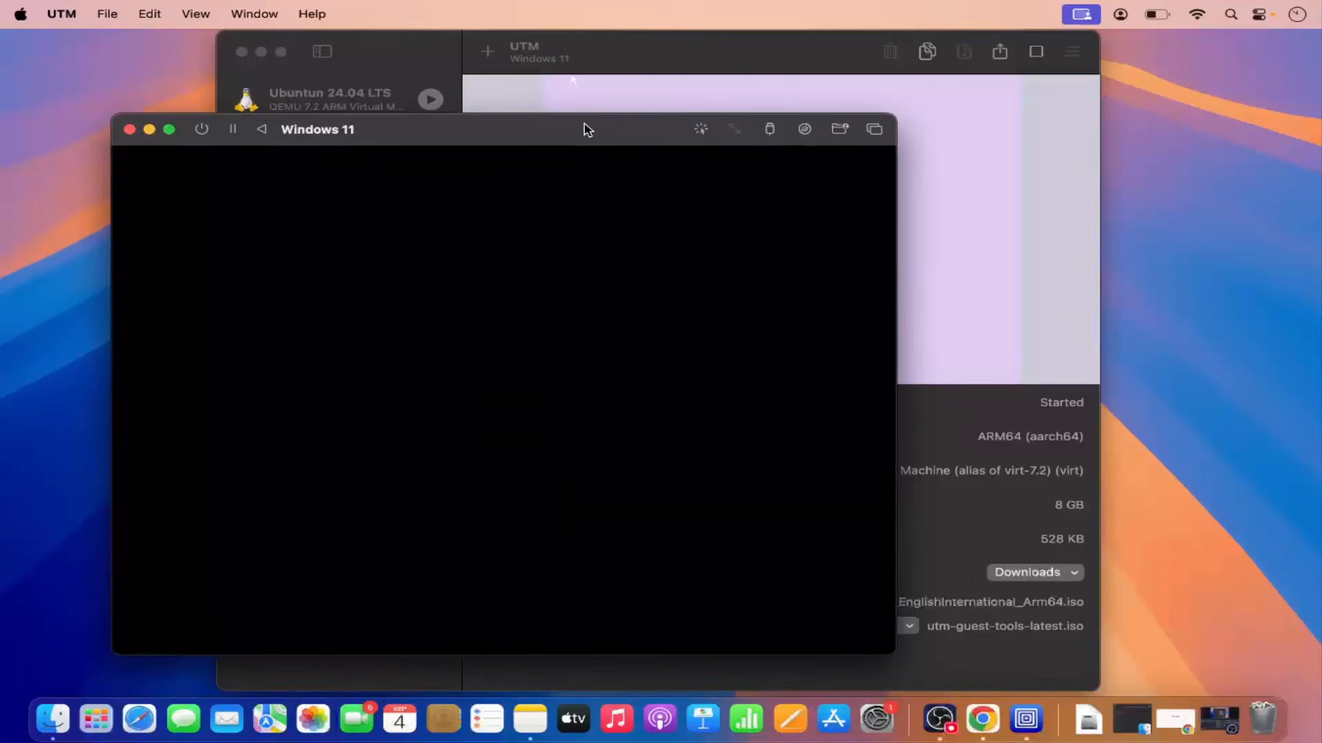
{"action": "left_click_drag", "start_coordinate": [581, 132], "coordinate": [691, 106]}
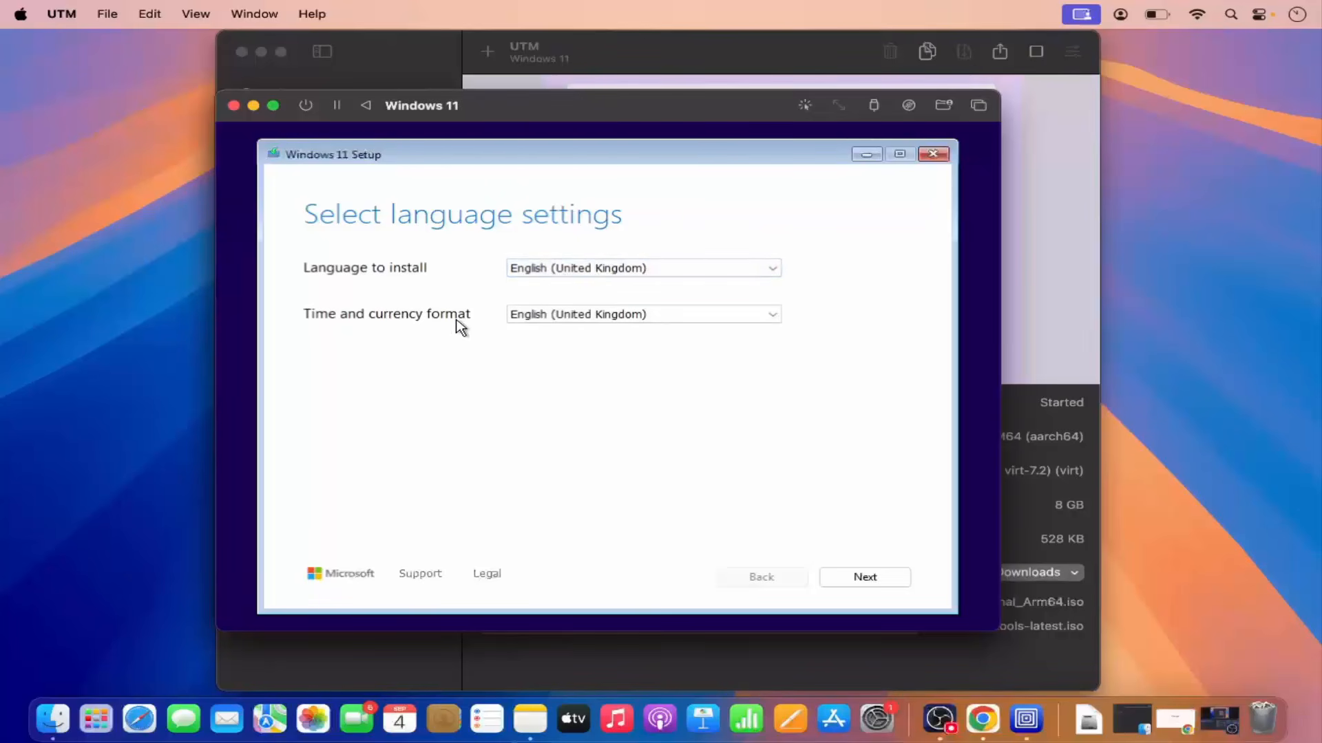
Keep English (United Kingdom) as install language, set time and currency format to German (Germany), and continue.
{"action": "left_click", "coordinate": [559, 270]}
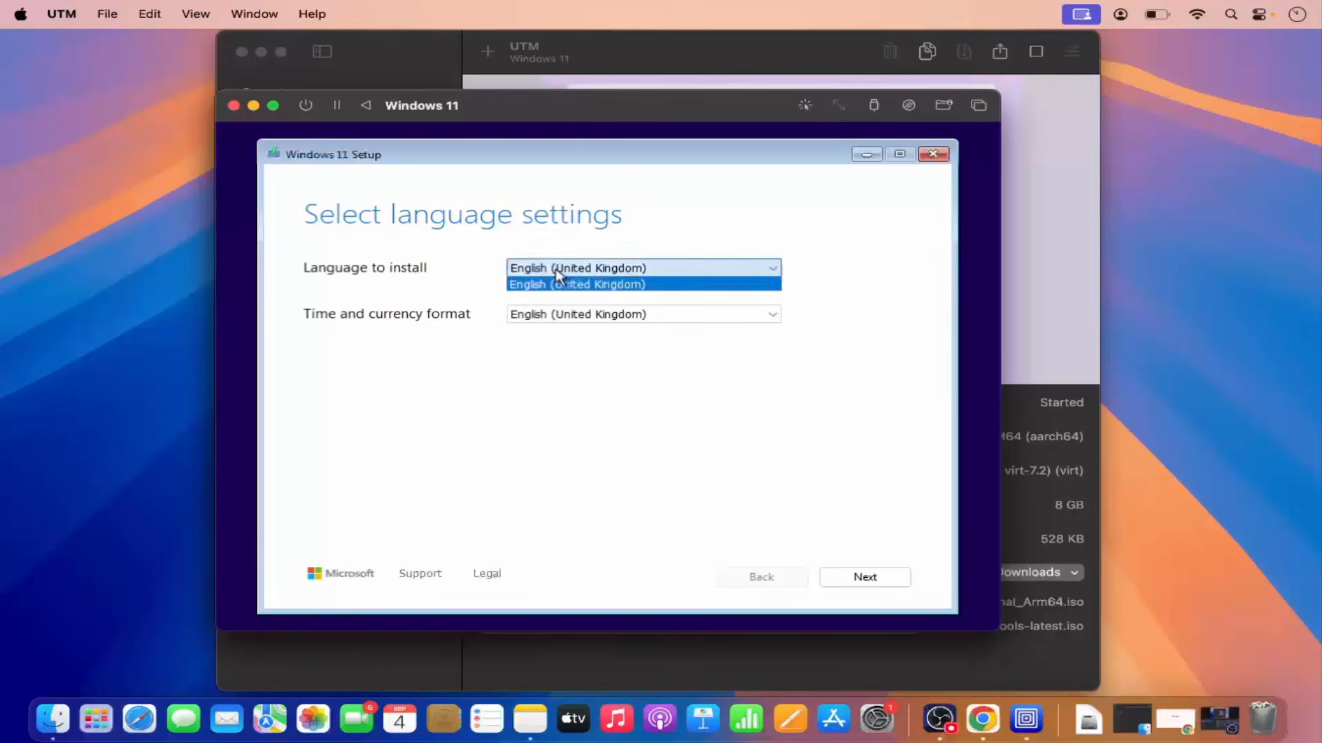
{"action": "left_click", "coordinate": [589, 285]}
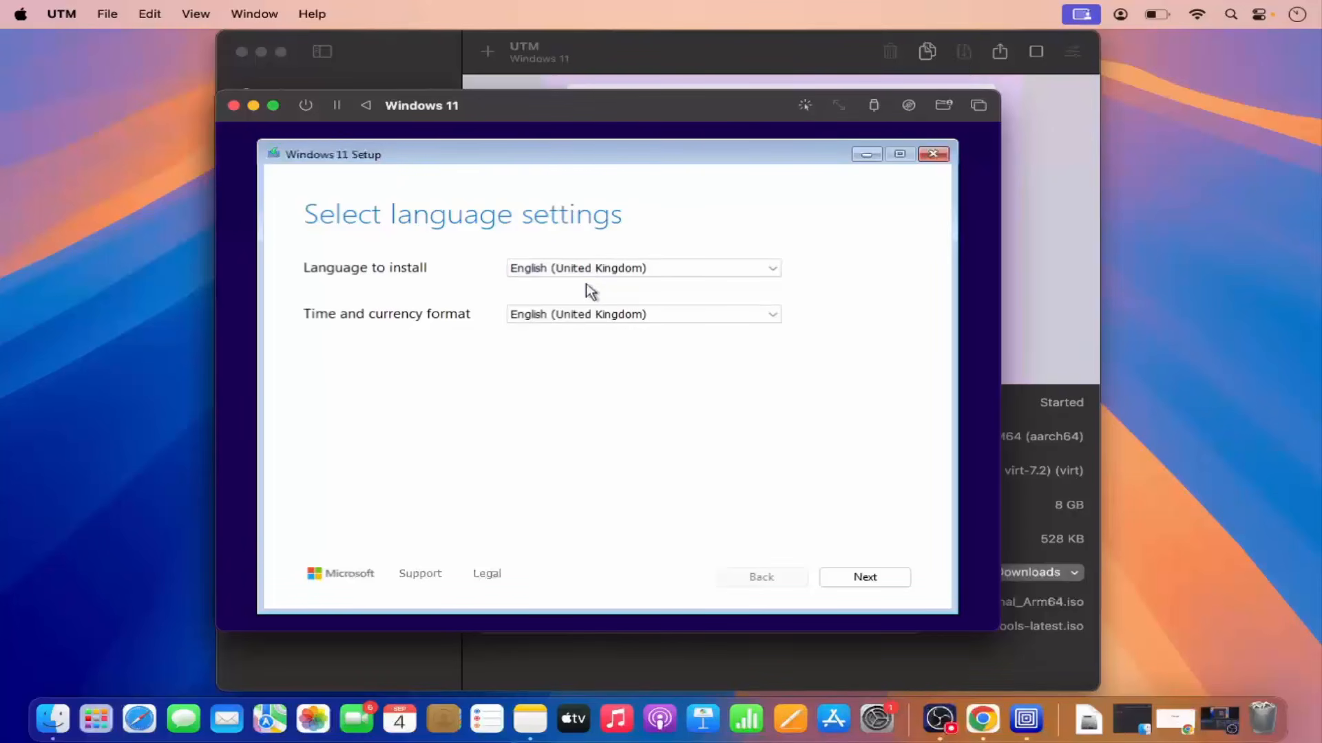
{"action": "left_click", "coordinate": [589, 316]}
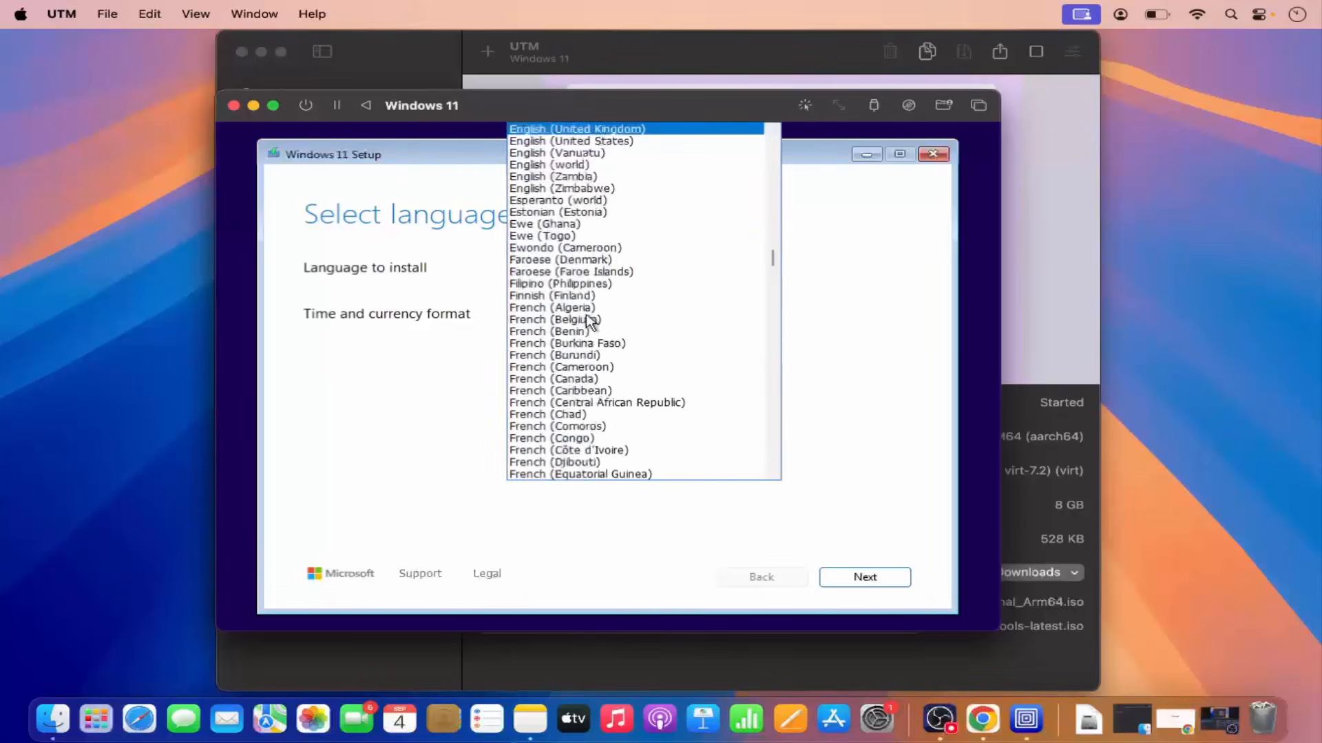
{"action": "scroll", "coordinate": [585, 317], "scroll_direction": "down", "scroll_amount": 20}
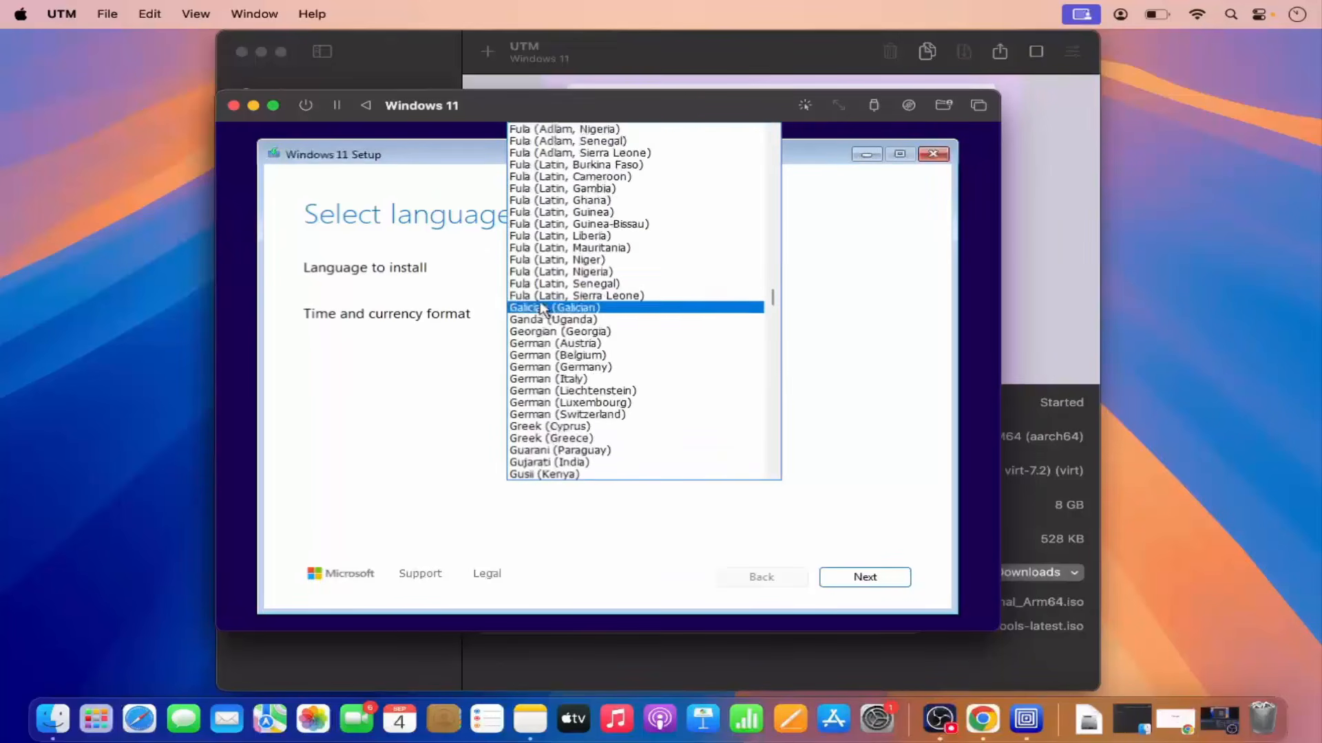
{"action": "left_click", "coordinate": [531, 368]}
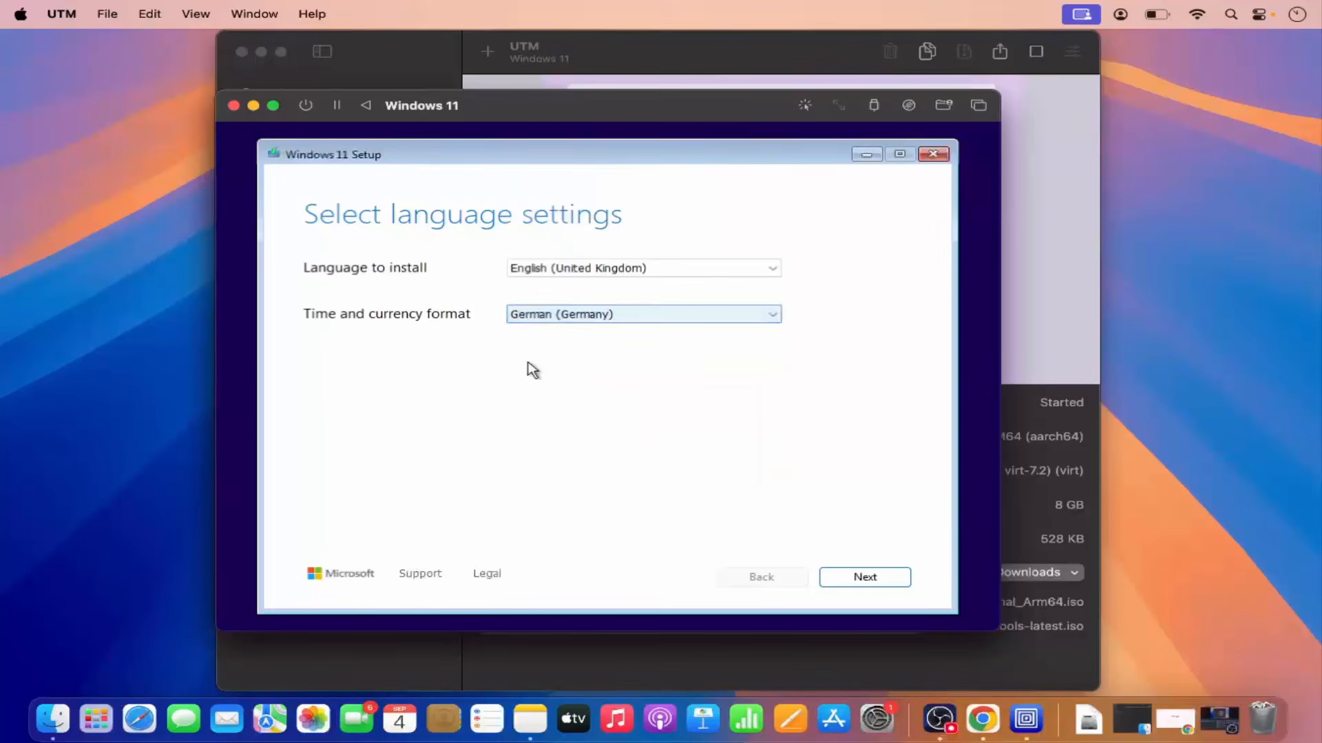
{"action": "left_click", "coordinate": [864, 581]}
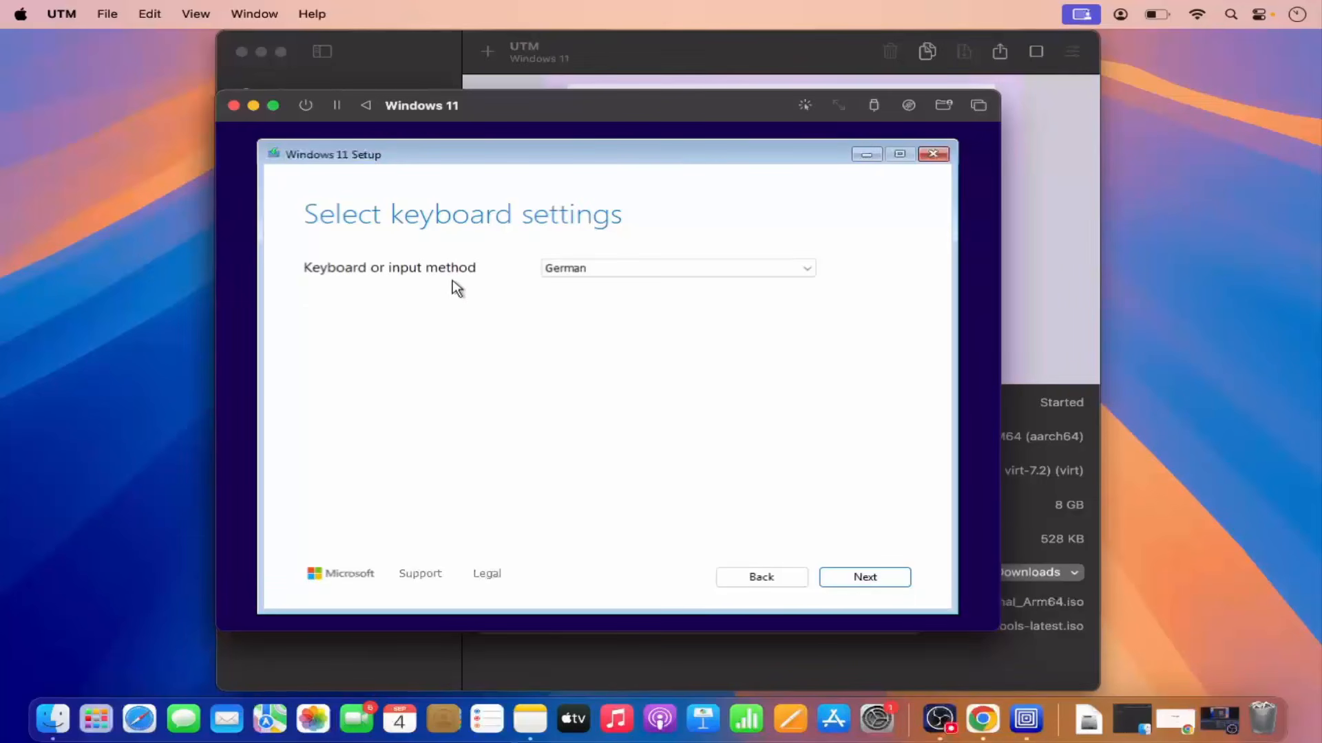
Keep German as the keyboard or input method and continue.
{"action": "left_click", "coordinate": [571, 271]}
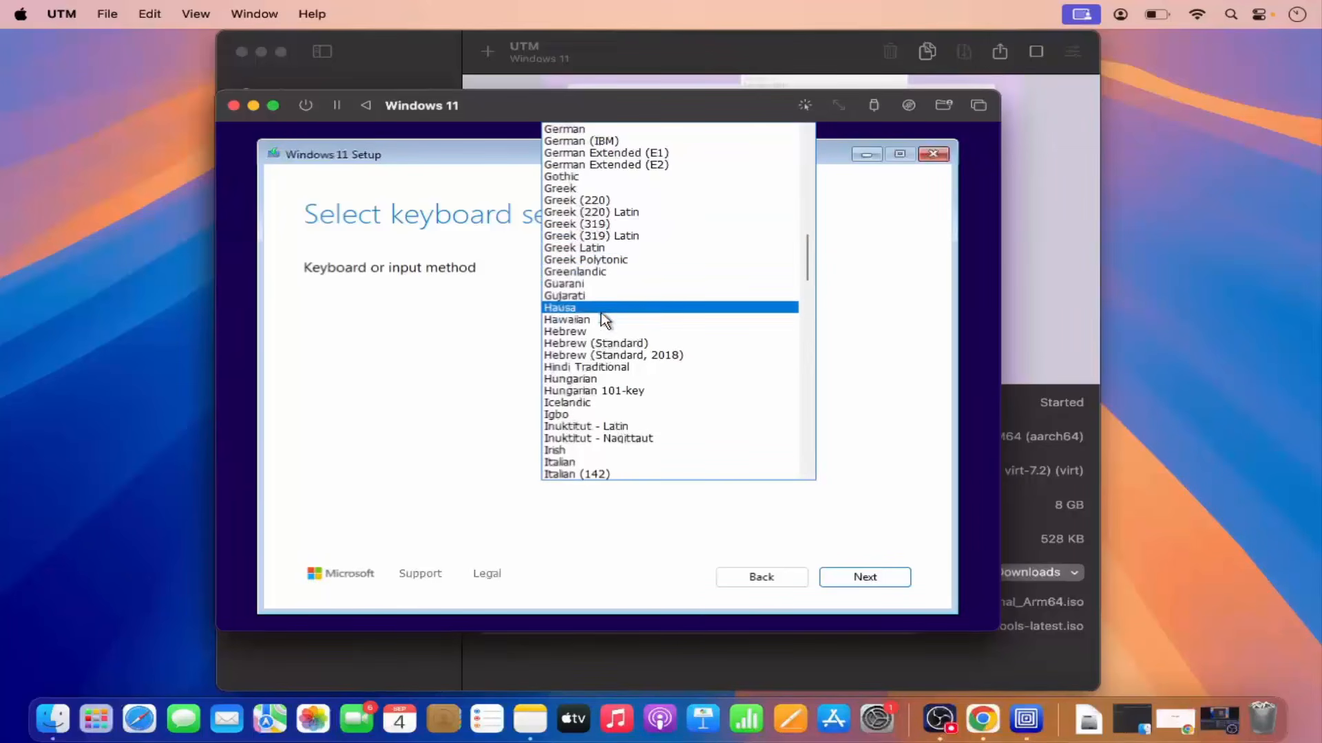
{"action": "left_click", "coordinate": [477, 323]}
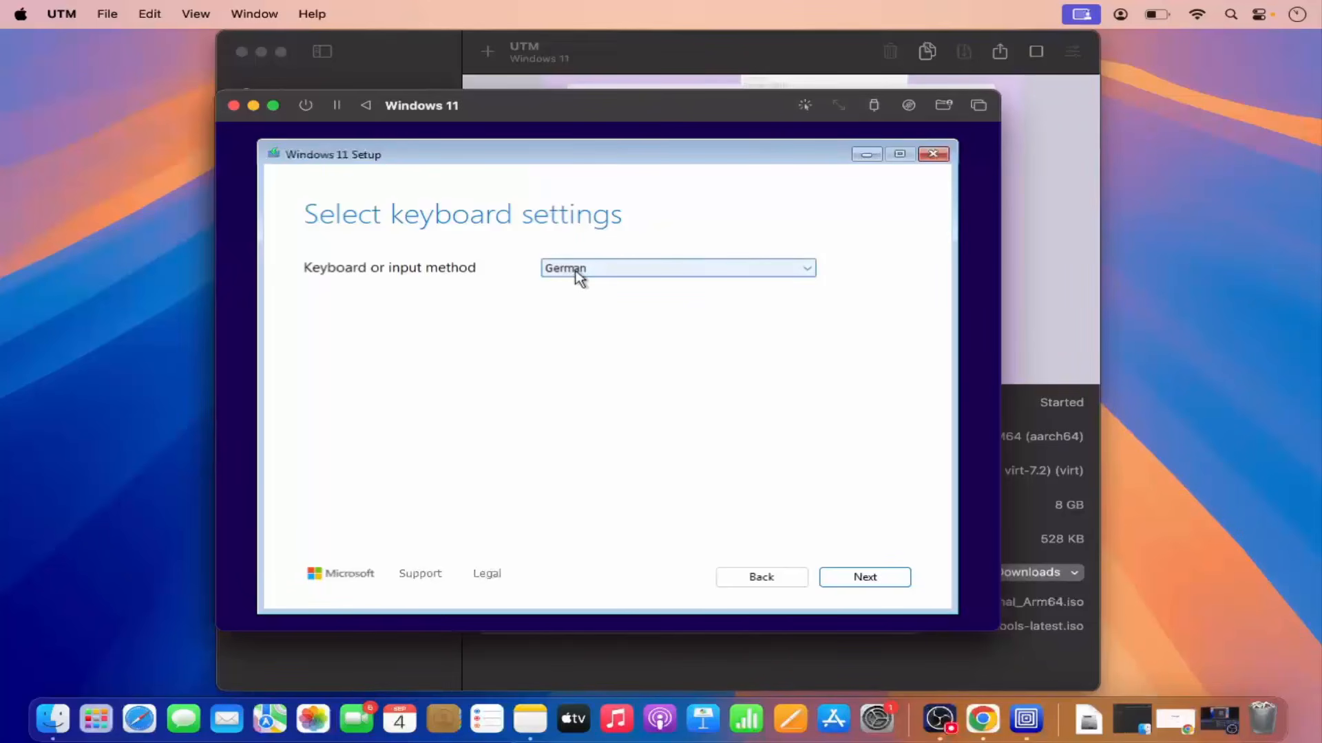
{"action": "left_click", "coordinate": [850, 580]}
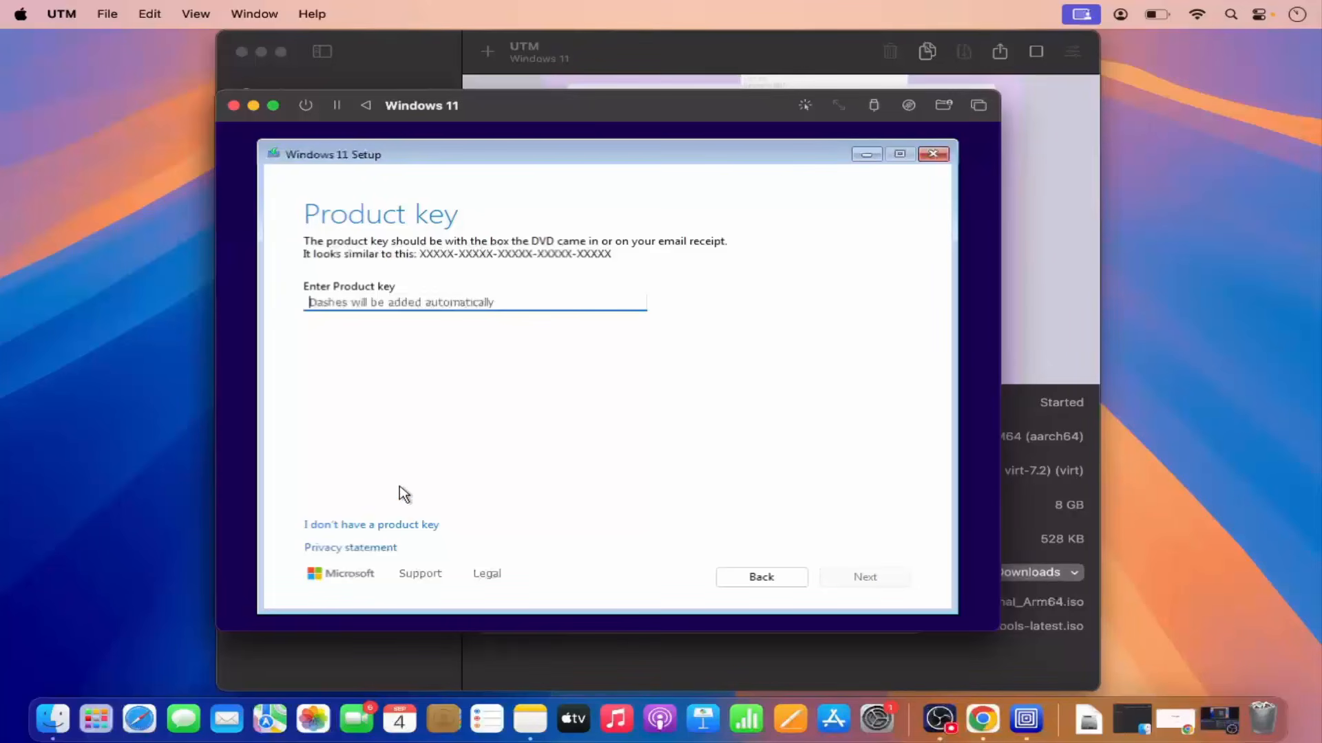
Skip the product key and choose Windows 11 Pro as the edition to install.
{"action": "left_click", "coordinate": [398, 526]}
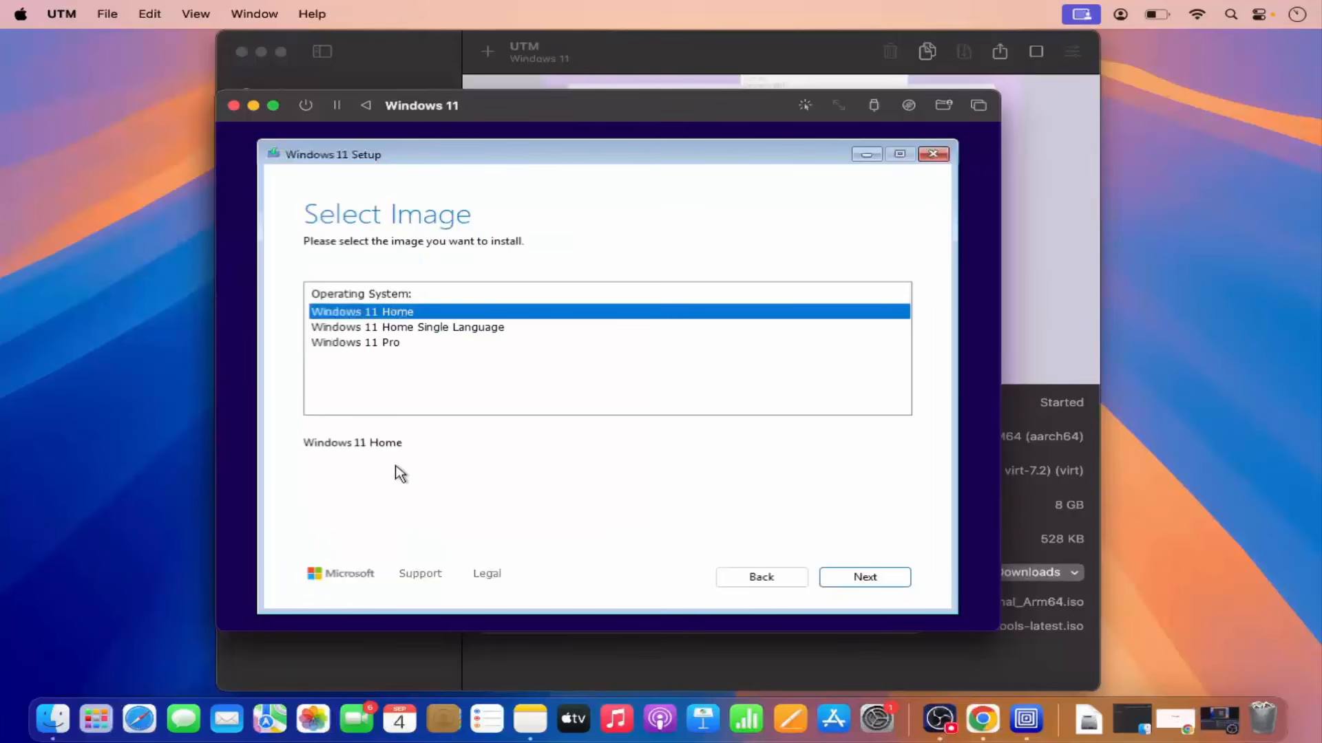
{"action": "left_click", "coordinate": [368, 344]}
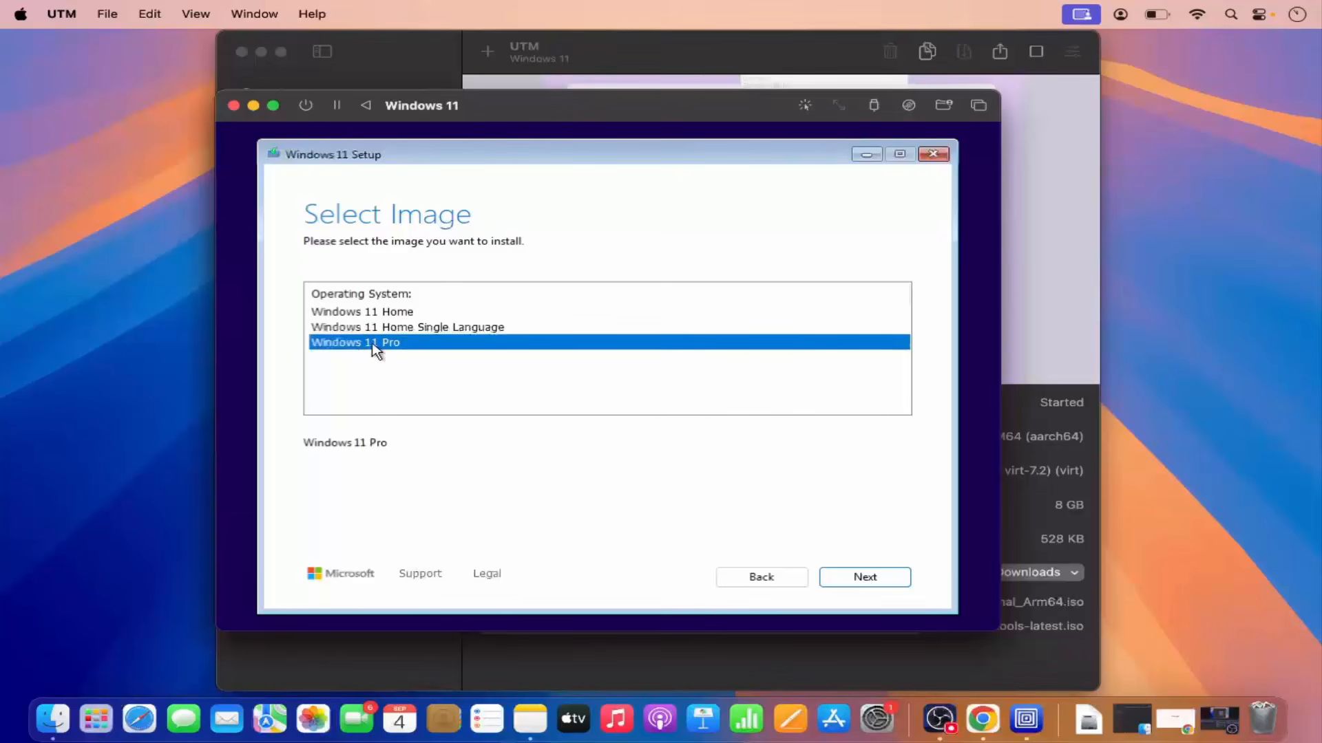
{"action": "left_click", "coordinate": [866, 578]}
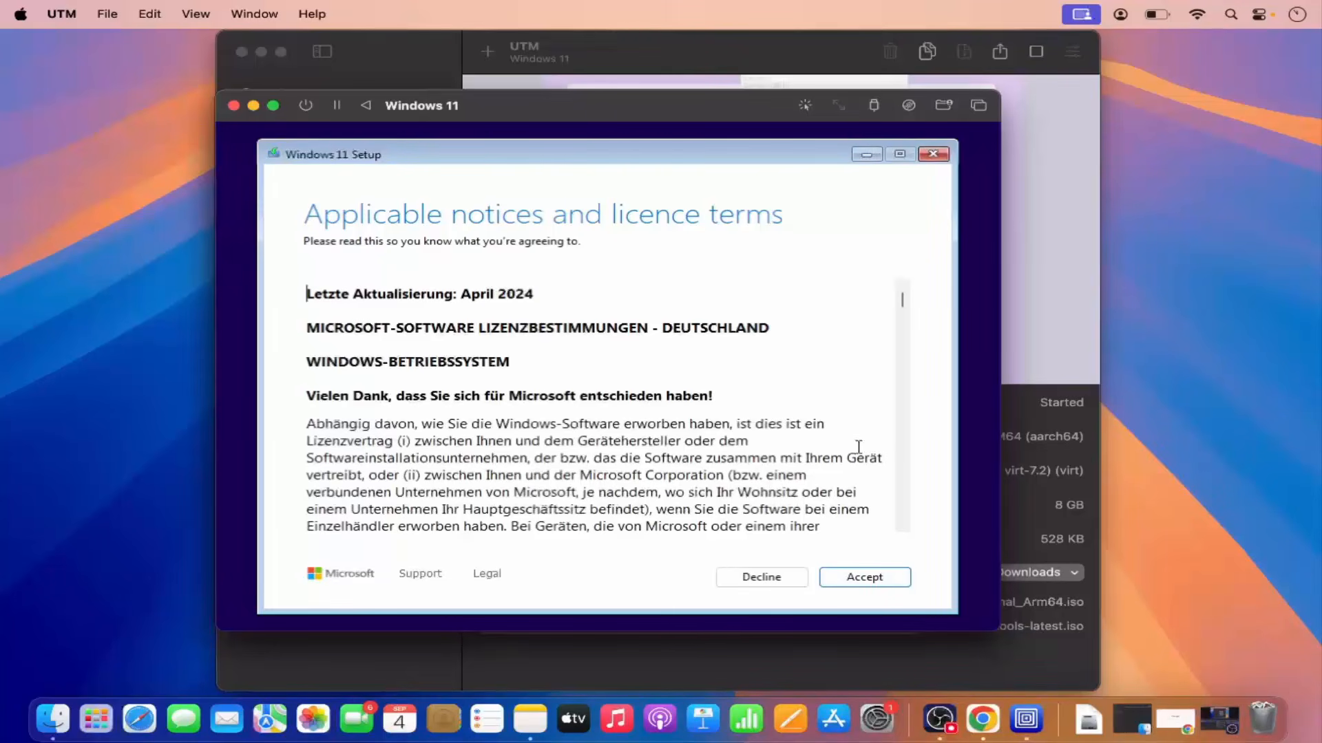
Scroll through the licence terms and accept them.
{"action": "left_click", "coordinate": [901, 408]}
{"action": "left_click", "coordinate": [901, 407]}
{"action": "left_click", "coordinate": [902, 409]}
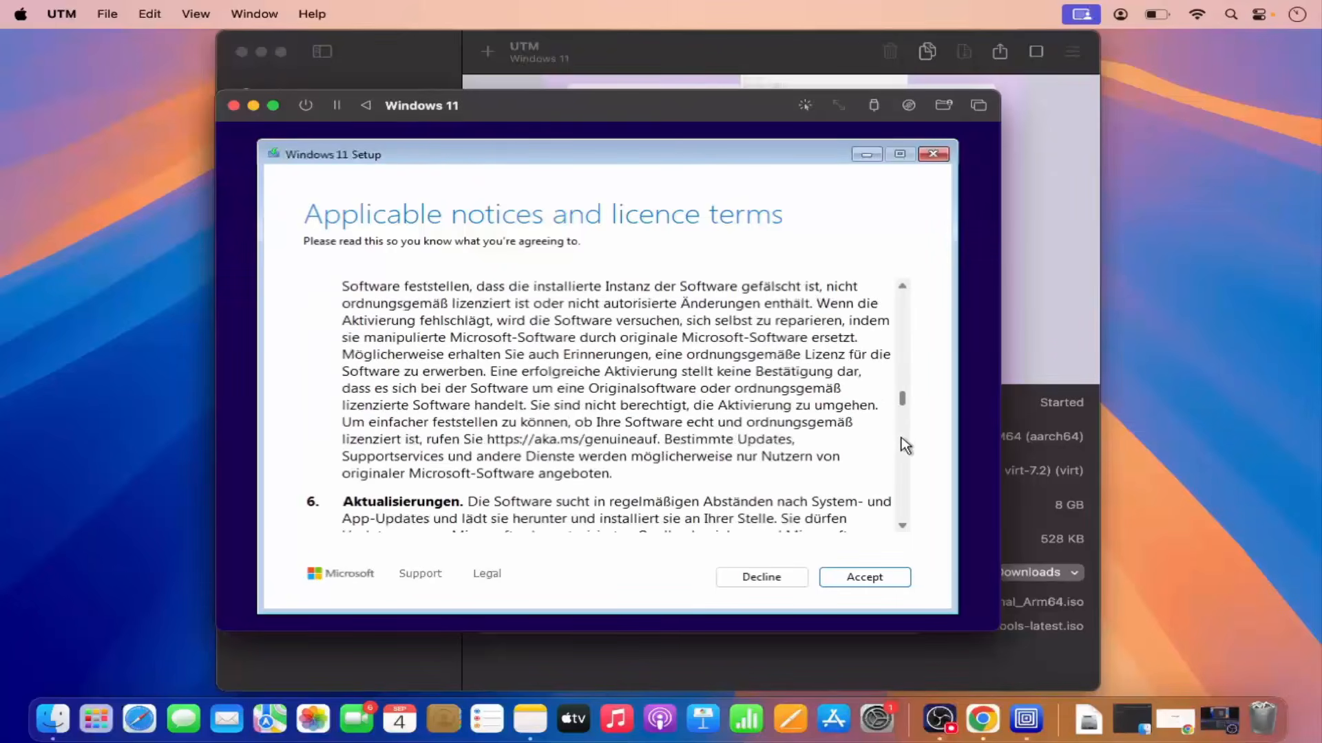
{"action": "left_click", "coordinate": [901, 433]}
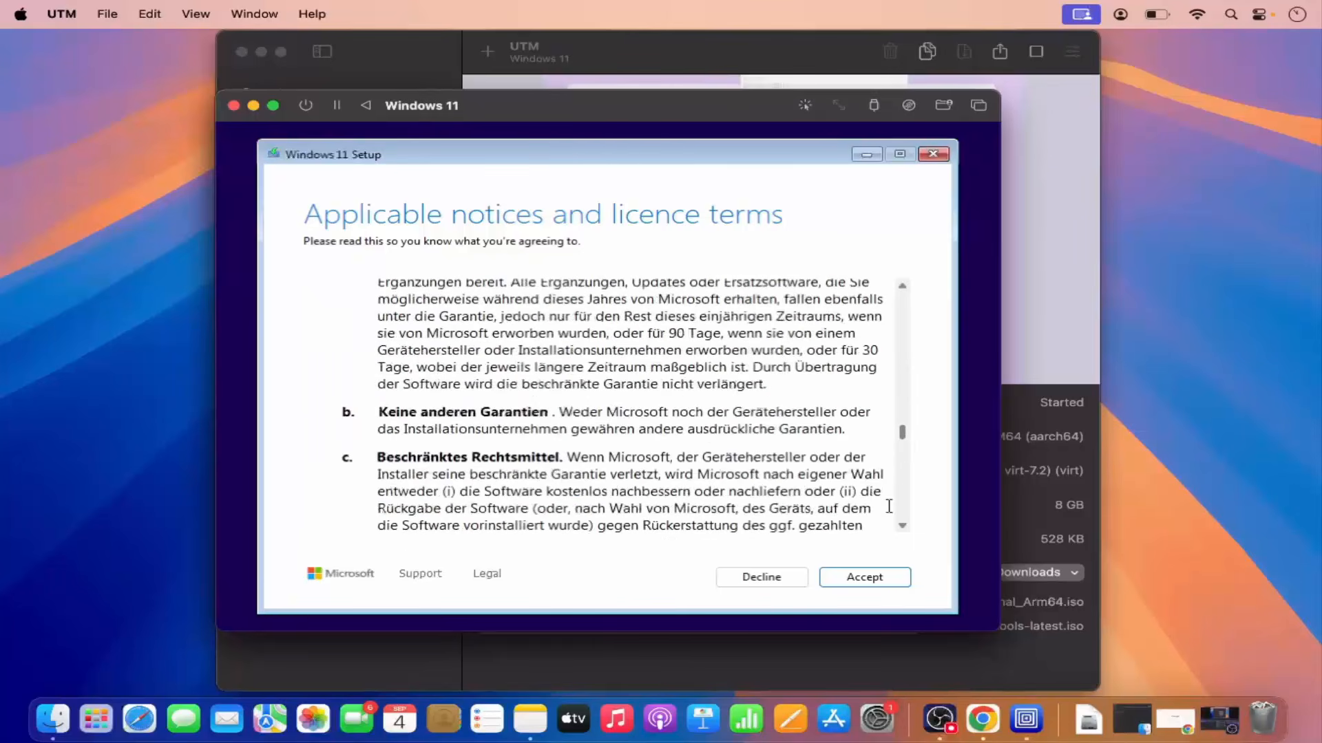
{"action": "left_click", "coordinate": [870, 577]}
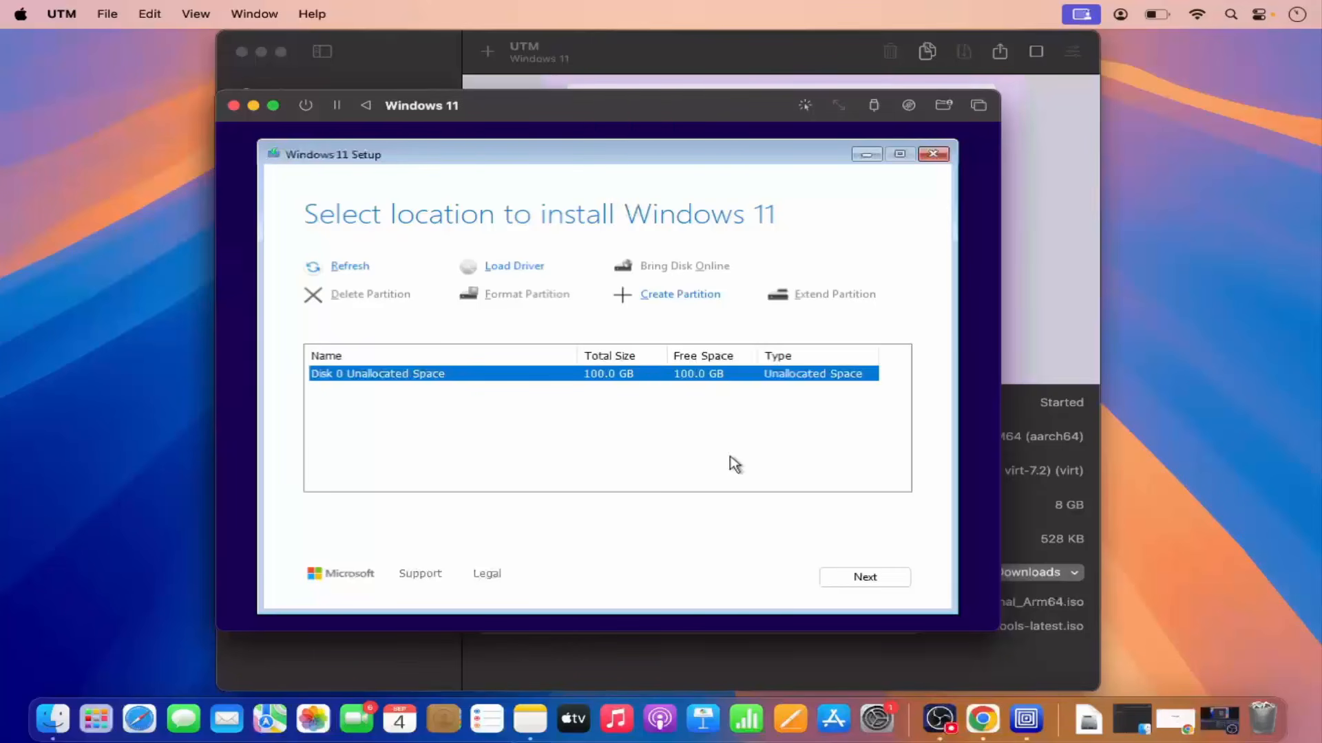
Install Windows 11 on Disk 0 Unallocated Space.
{"action": "left_click", "coordinate": [855, 580]}
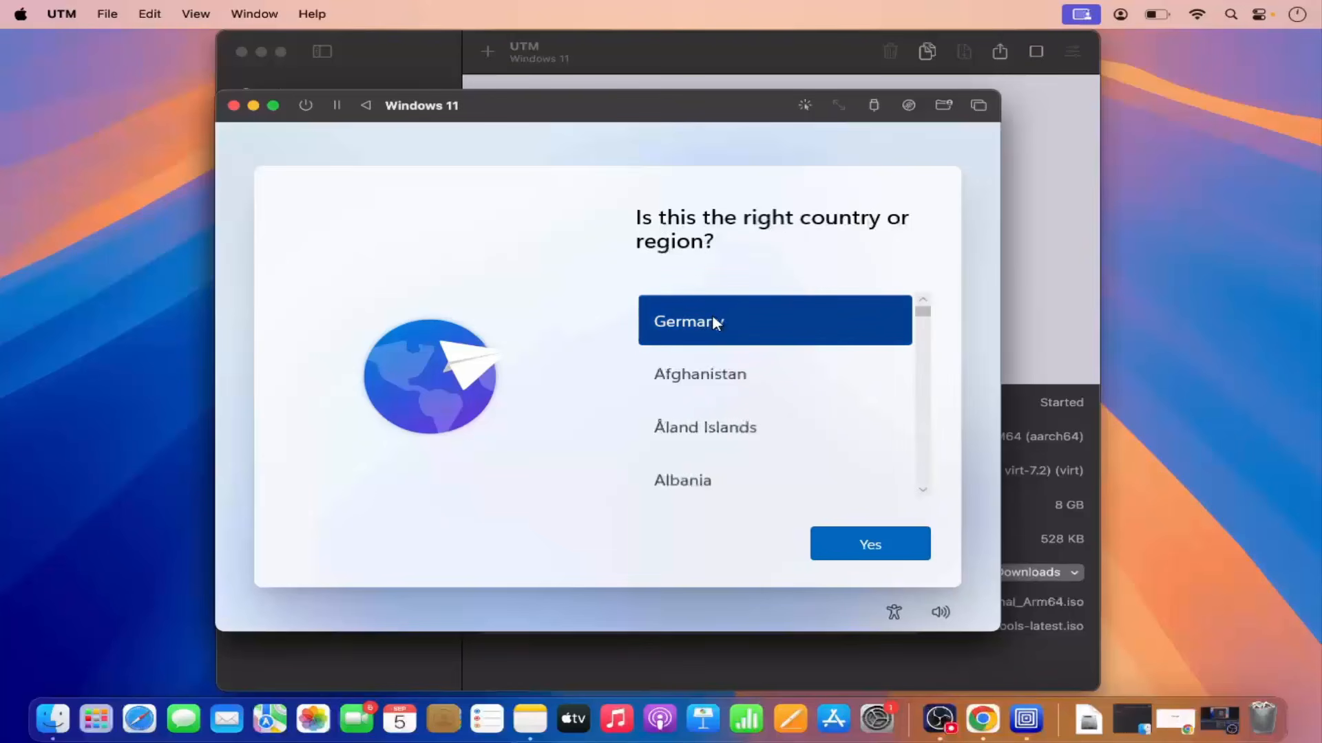
Confirm Germany as the region and German as the only keyboard layout, skipping a second layout.
{"action": "left_click", "coordinate": [843, 536]}
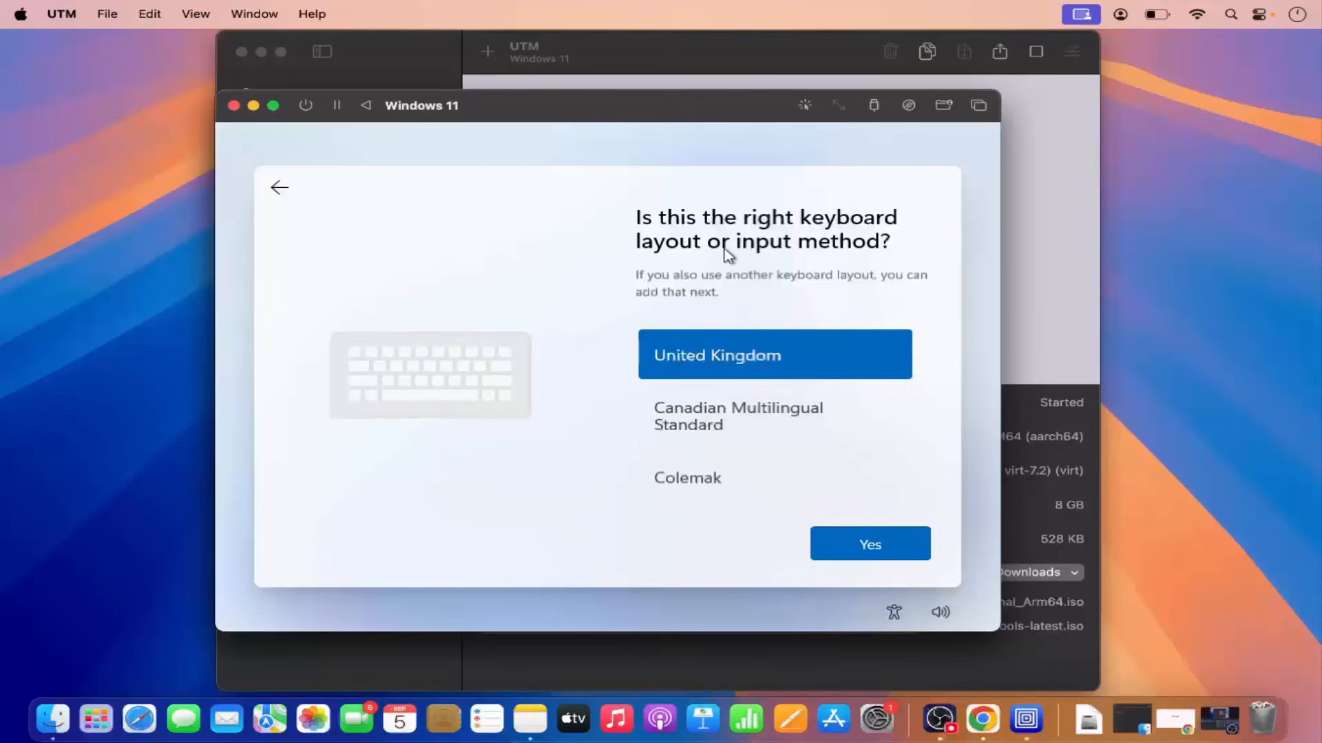
{"action": "left_click", "coordinate": [736, 408]}
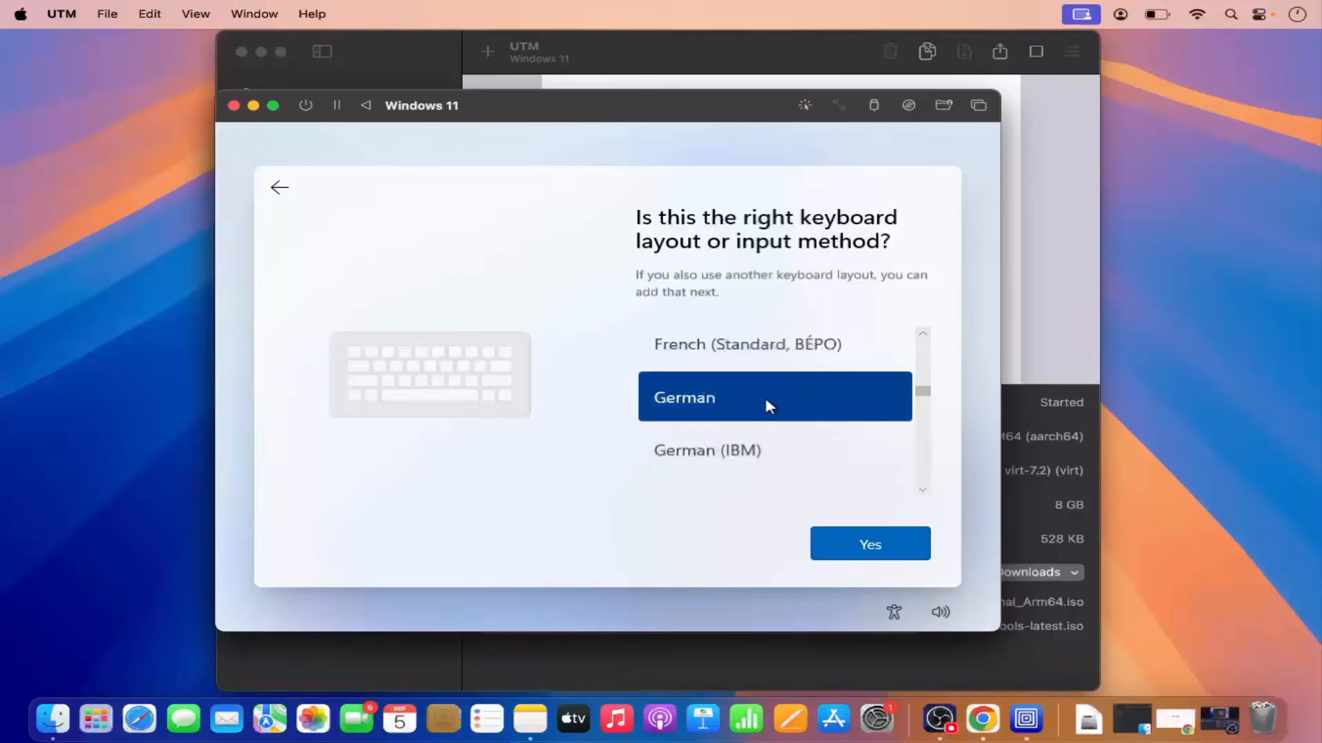
{"action": "left_click", "coordinate": [846, 540]}
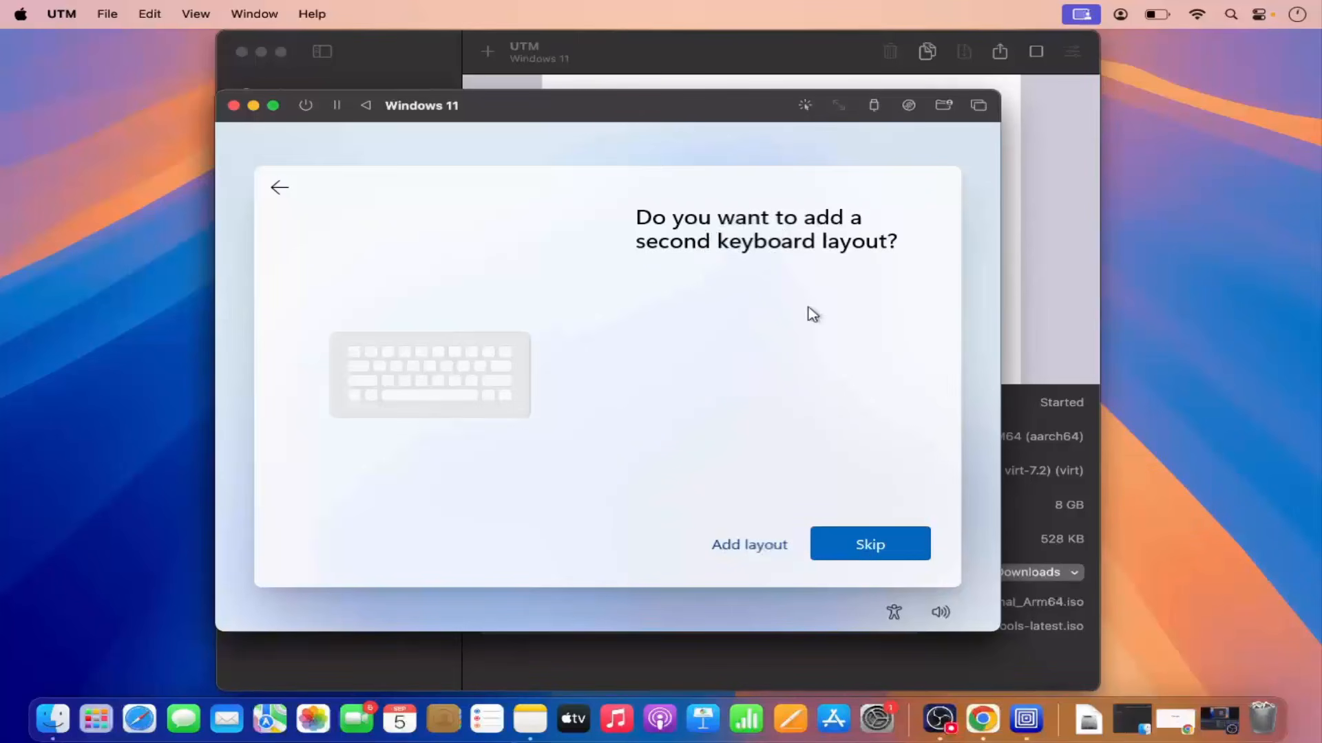
{"action": "left_click", "coordinate": [852, 547]}
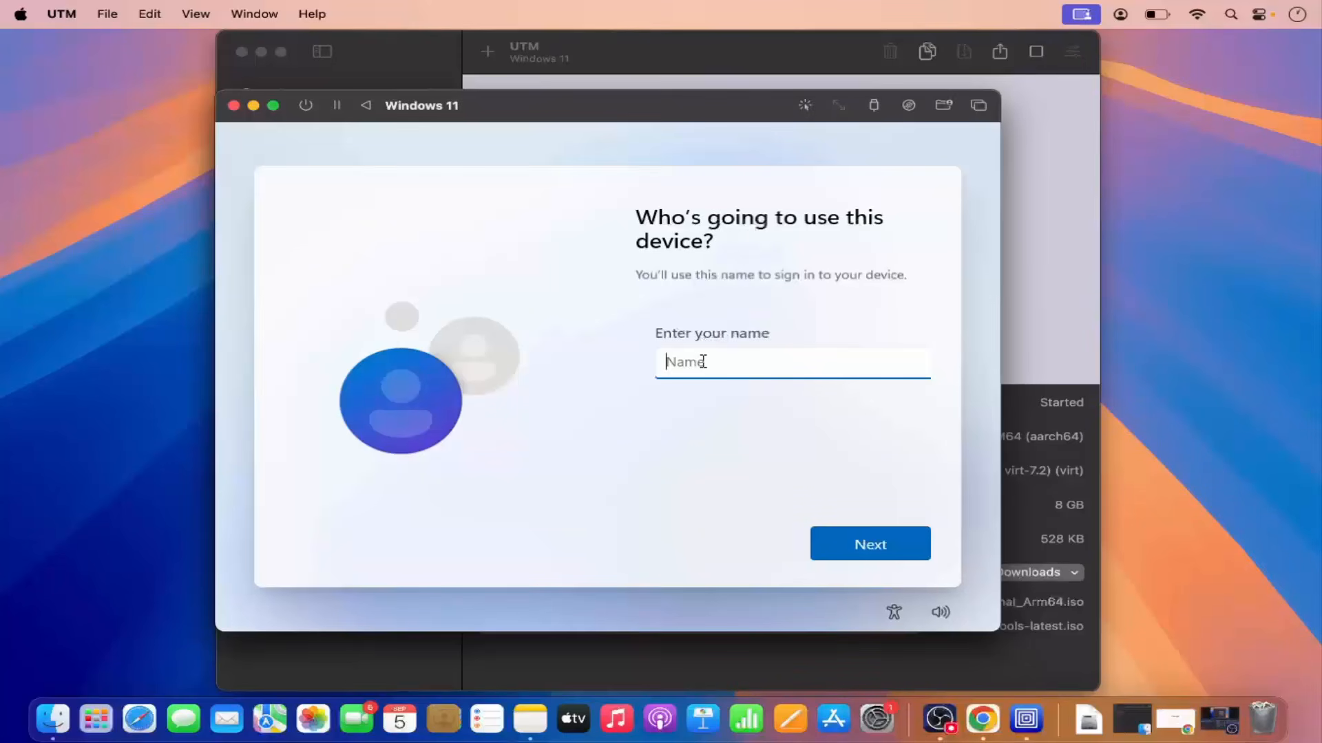
Enter a user name for the Windows device account and continue.
{"action": "type", "text": "codebind"}
{"action": "left_click", "coordinate": [842, 535]}
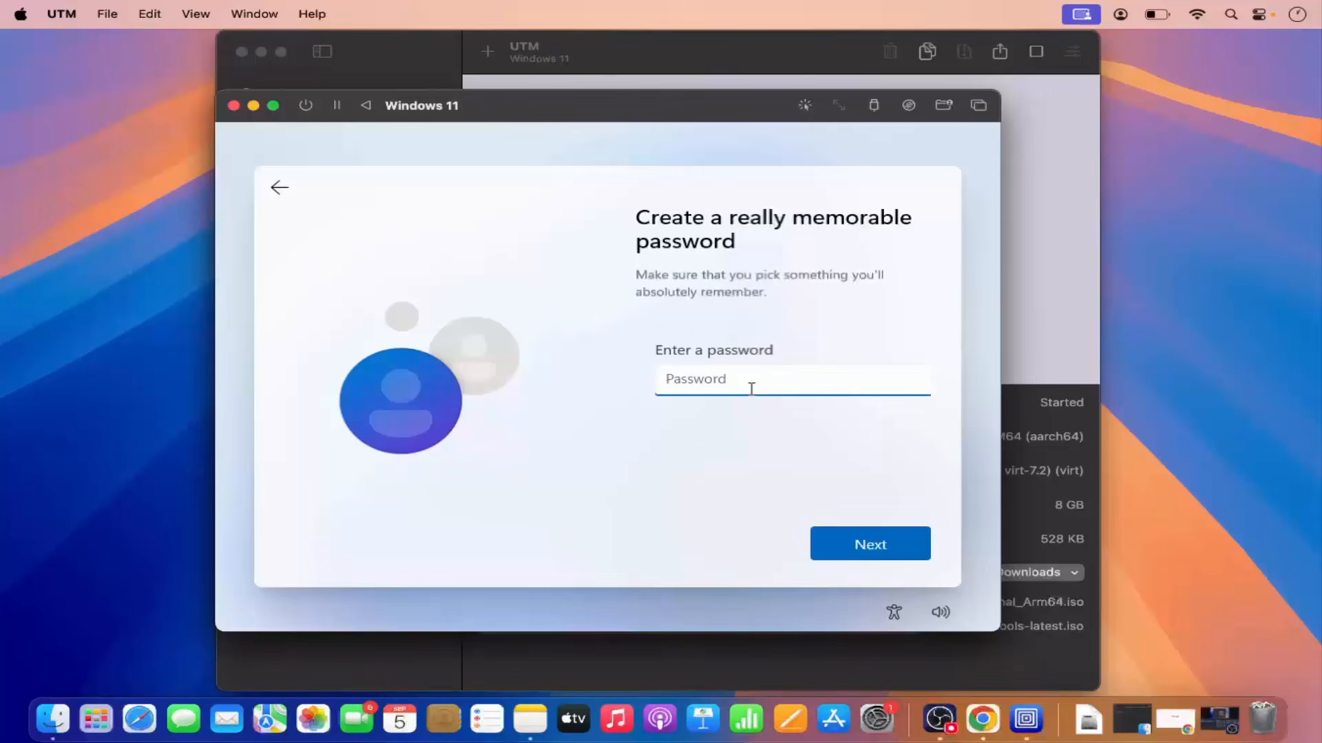
Set and confirm the account password, then open the first security question choice.
{"action": "type", "text": "•"}
{"action": "key", "text": "Return"}
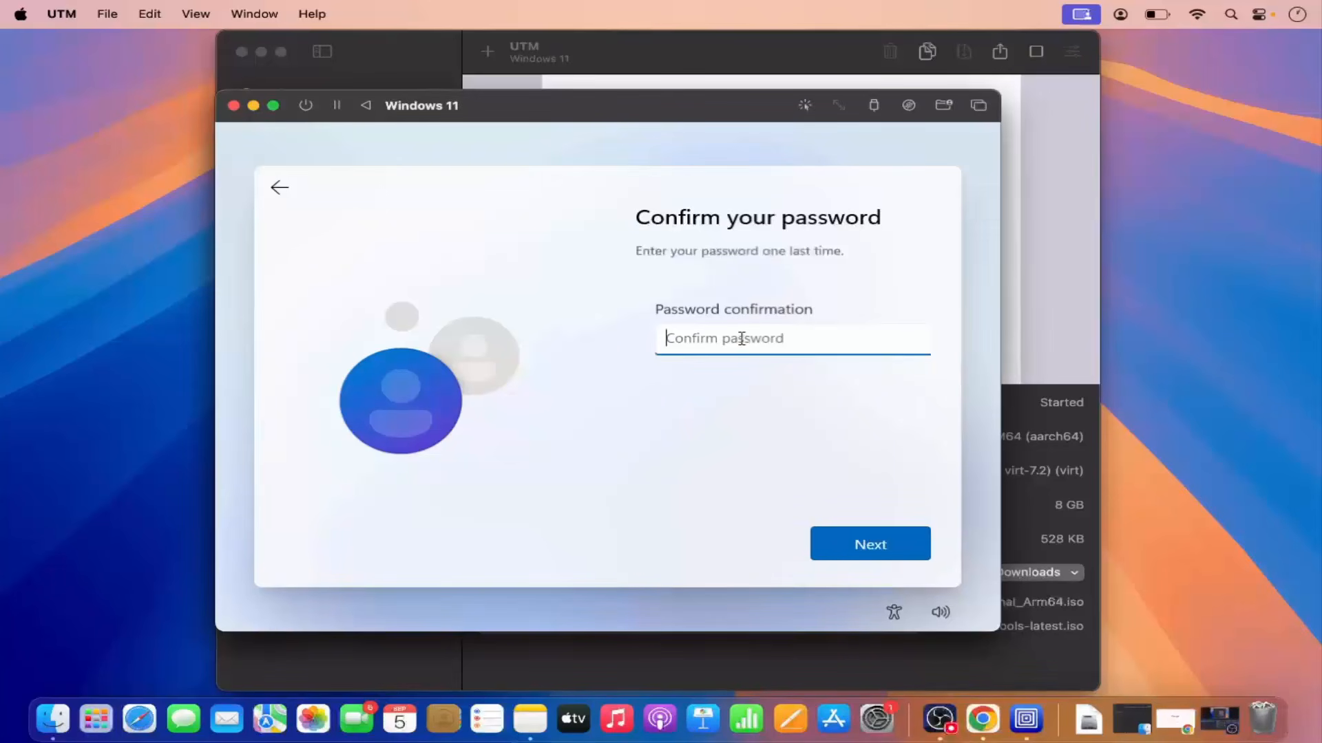
{"action": "type", "text": "•••••••"}
{"action": "left_click", "coordinate": [838, 537]}
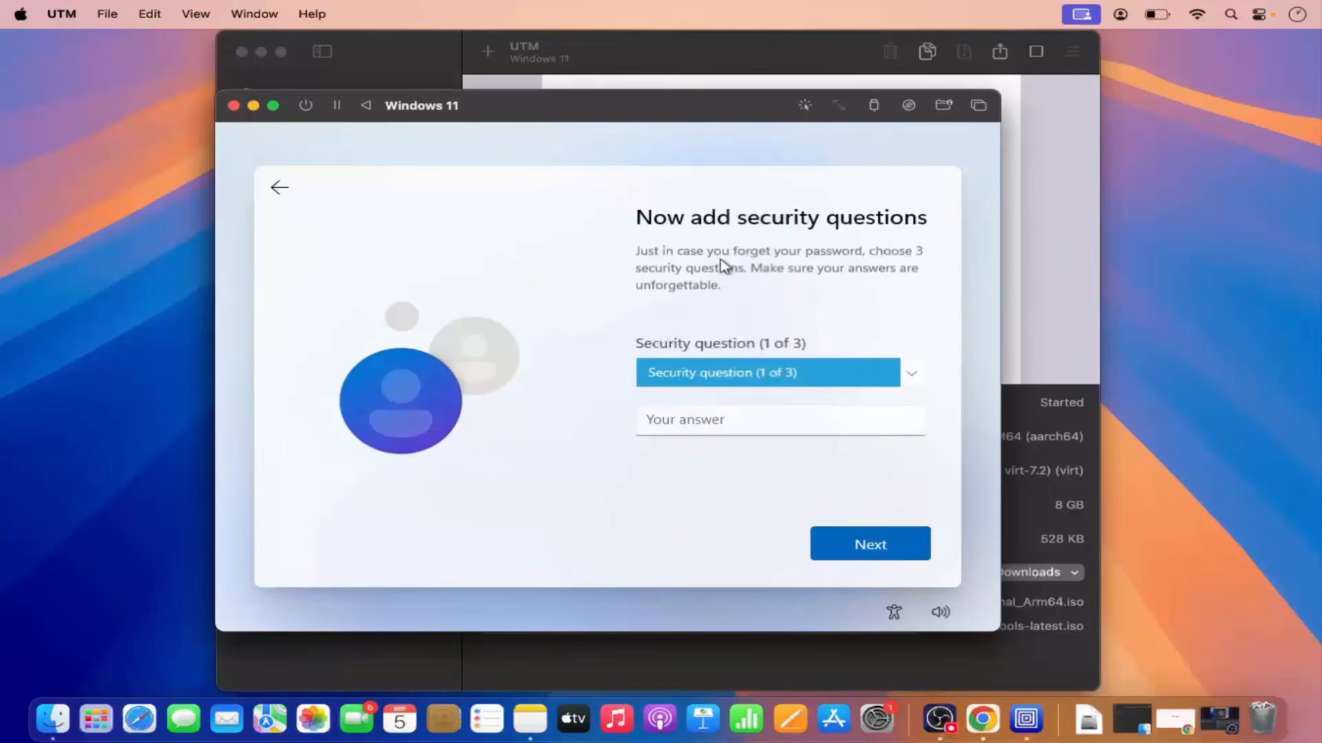
{"action": "left_click", "coordinate": [735, 374]}
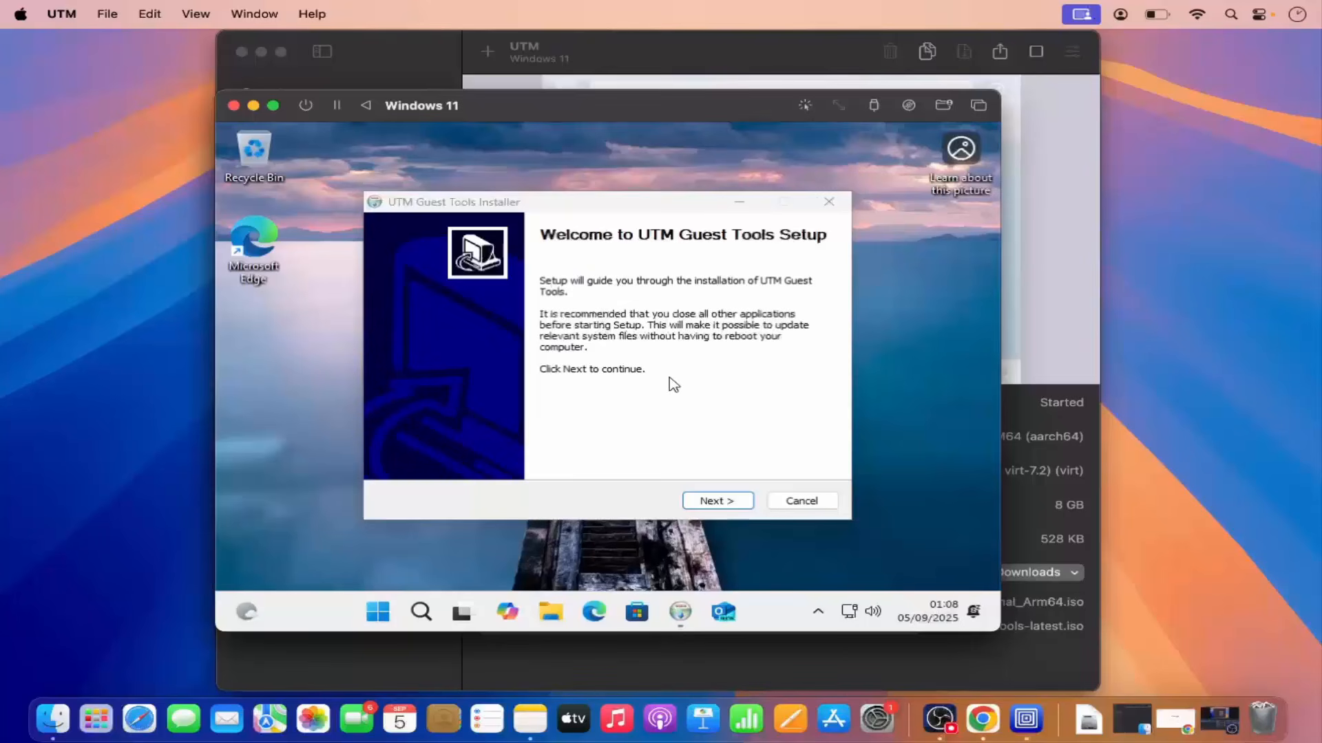
Install UTM Guest Tools in Windows, accepting the licence agreement and finishing the setup.
{"action": "left_click", "coordinate": [711, 503]}
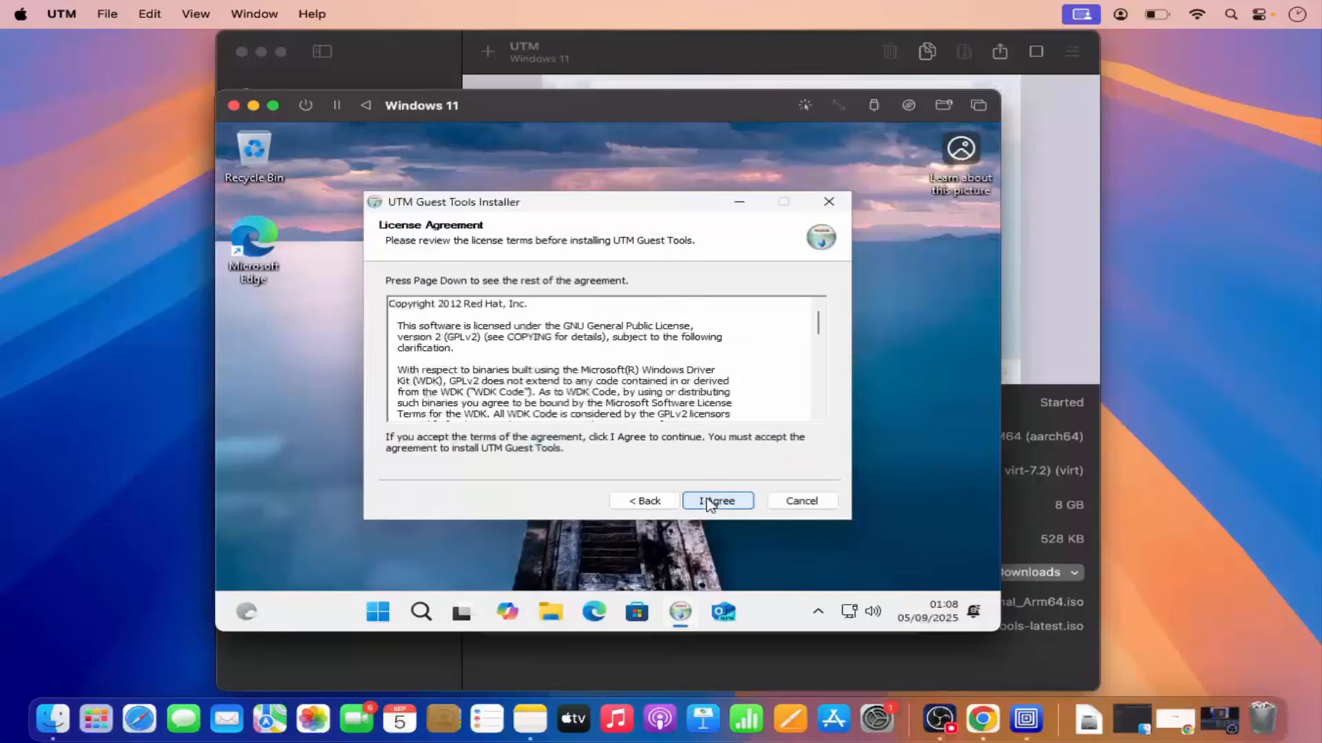
{"action": "left_click", "coordinate": [709, 503]}
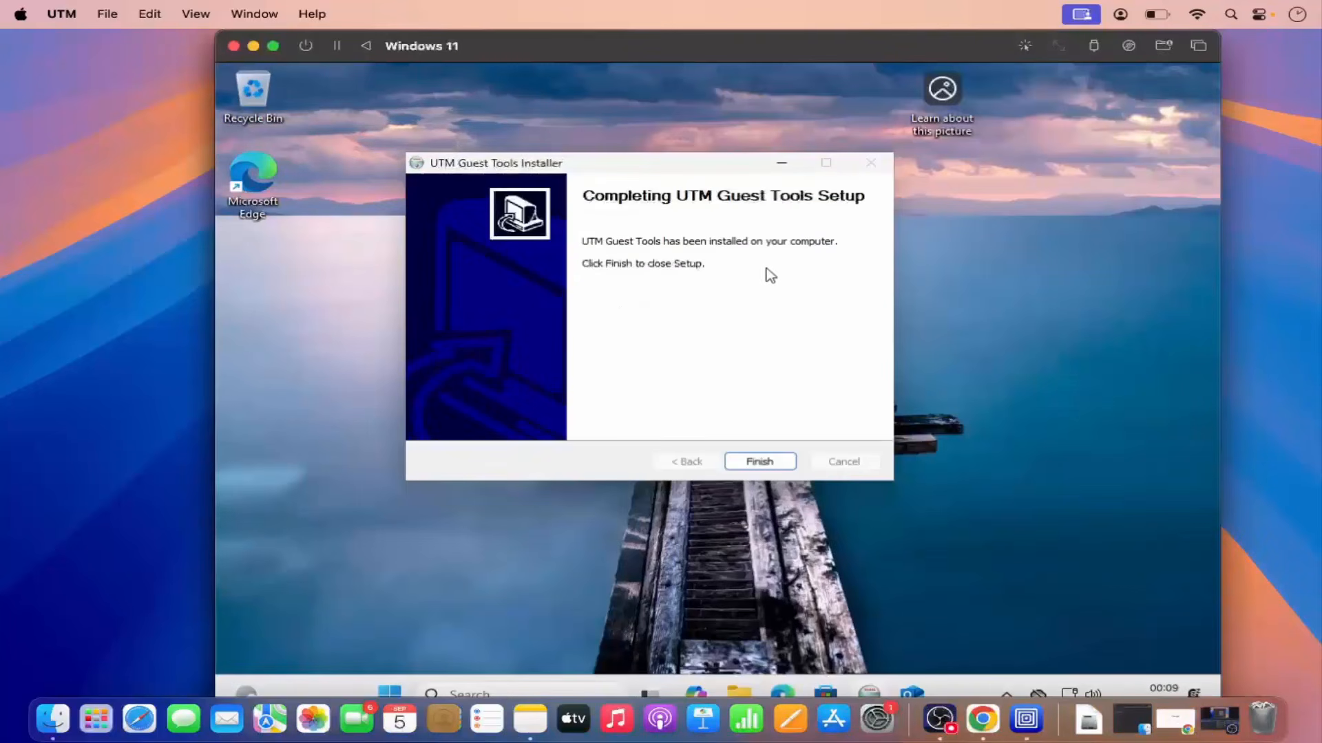
{"action": "left_click", "coordinate": [765, 461]}
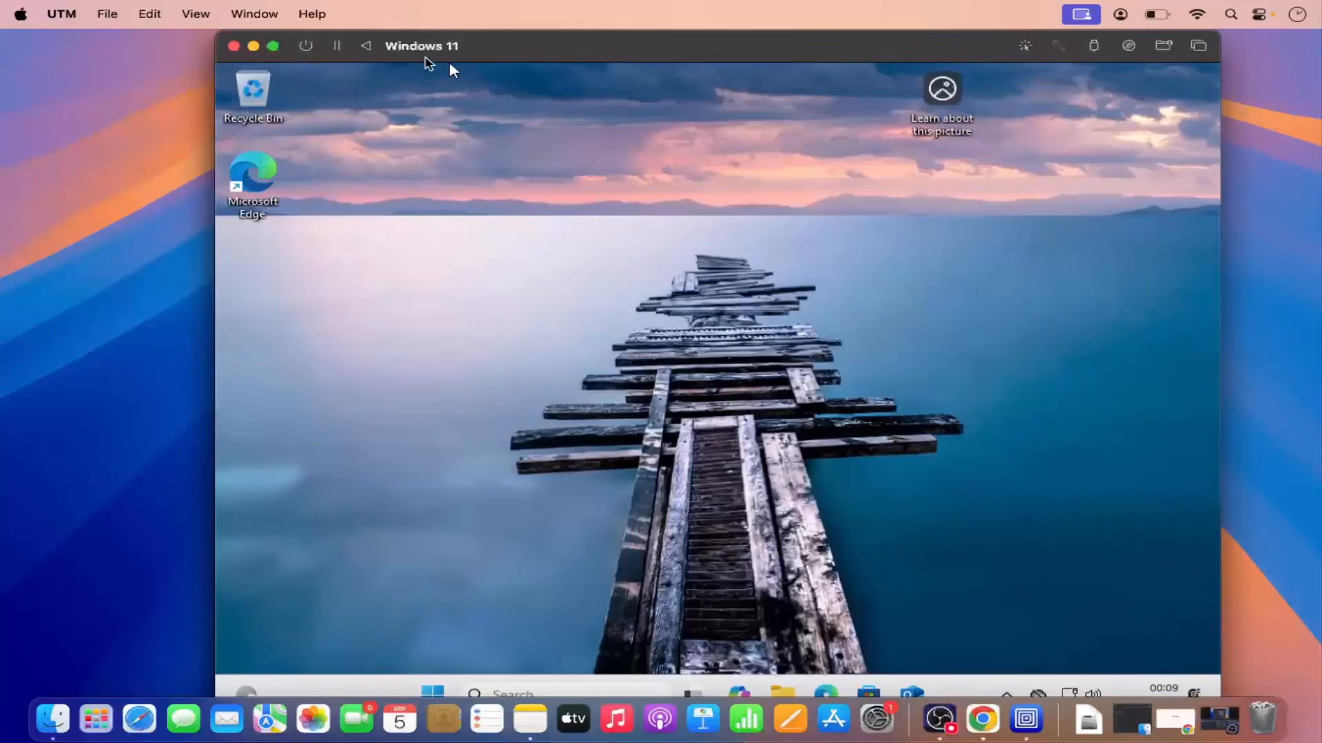
View the Windows 11 virtual machine in full screen with the Start menu, then exit full screen.
{"action": "left_click", "coordinate": [276, 46]}
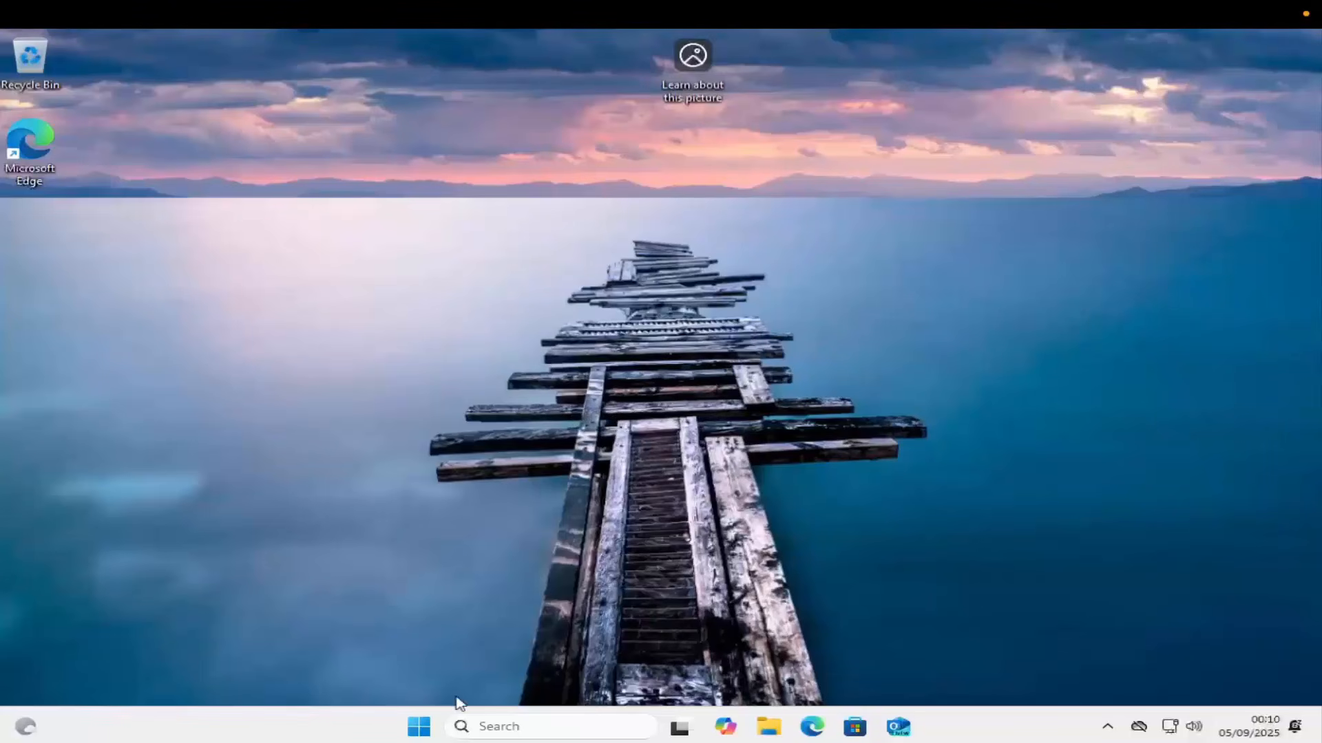
{"action": "left_click", "coordinate": [422, 727]}
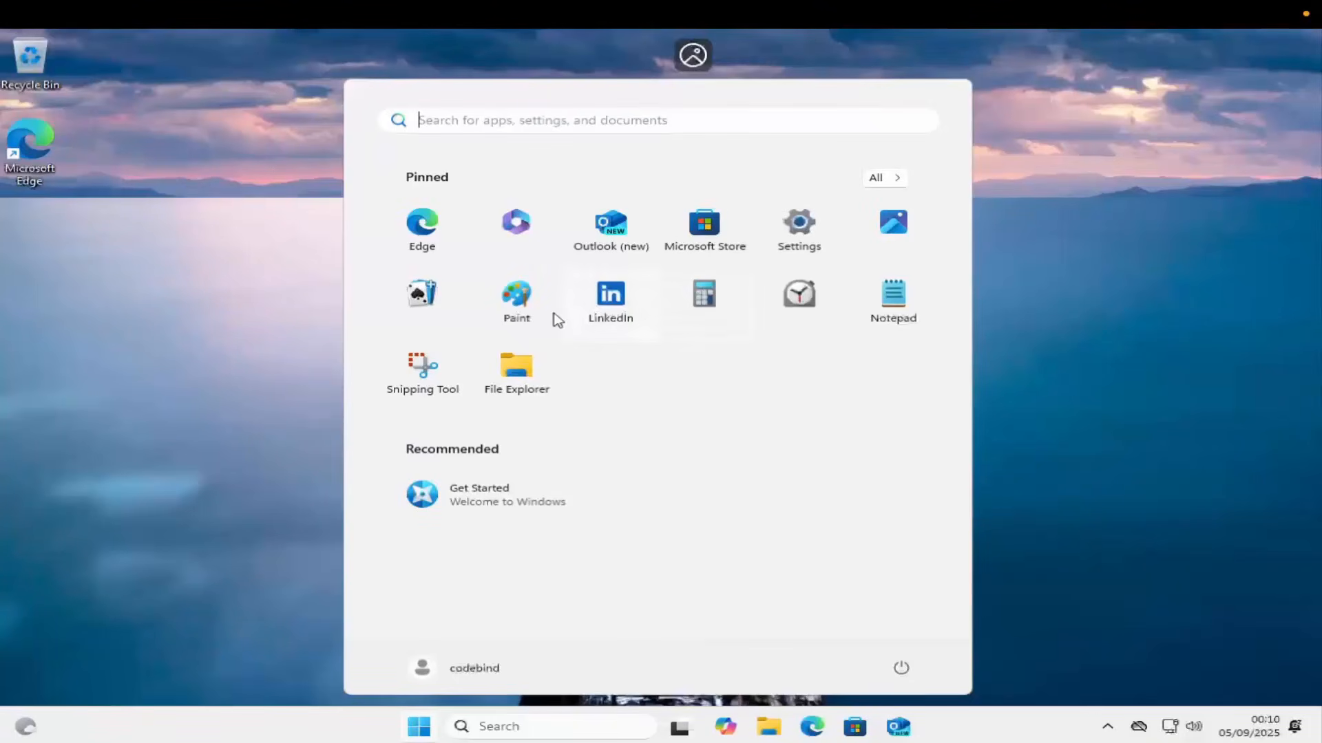
{"action": "left_click", "coordinate": [297, 271]}
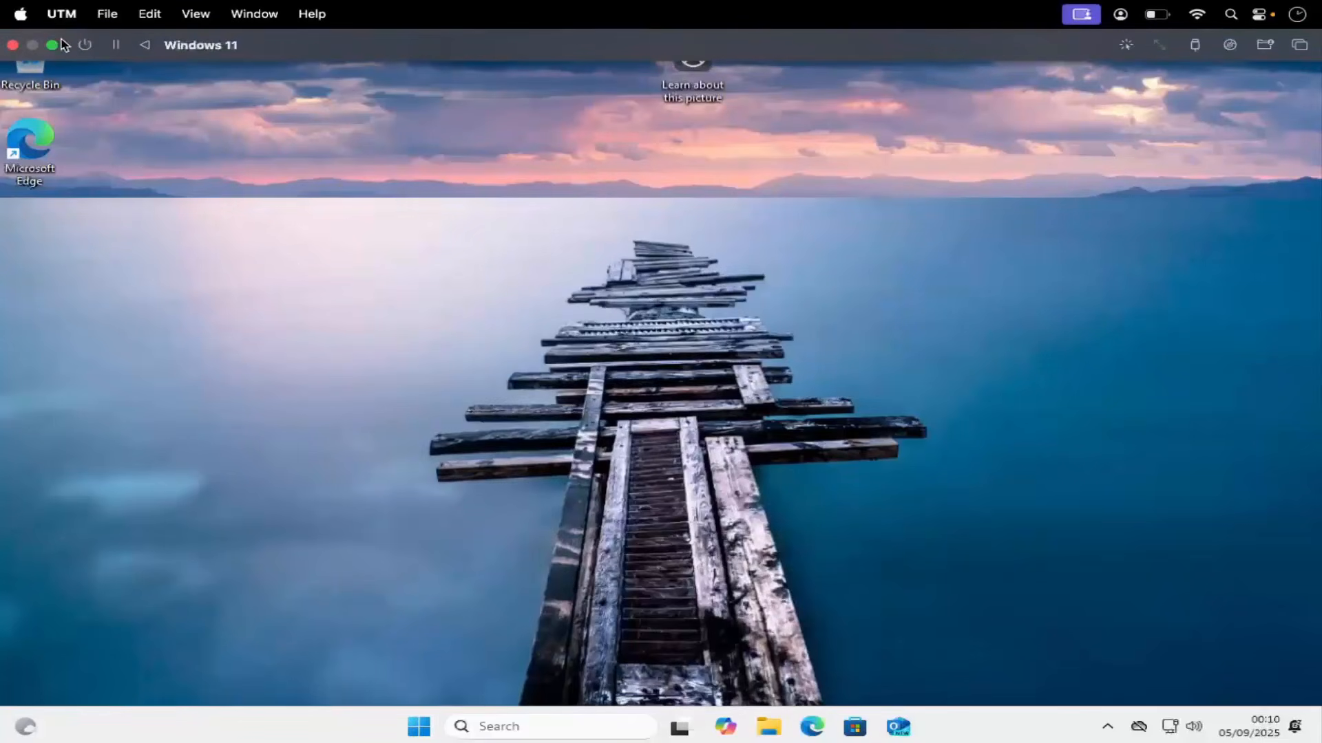
{"action": "left_click", "coordinate": [52, 41]}
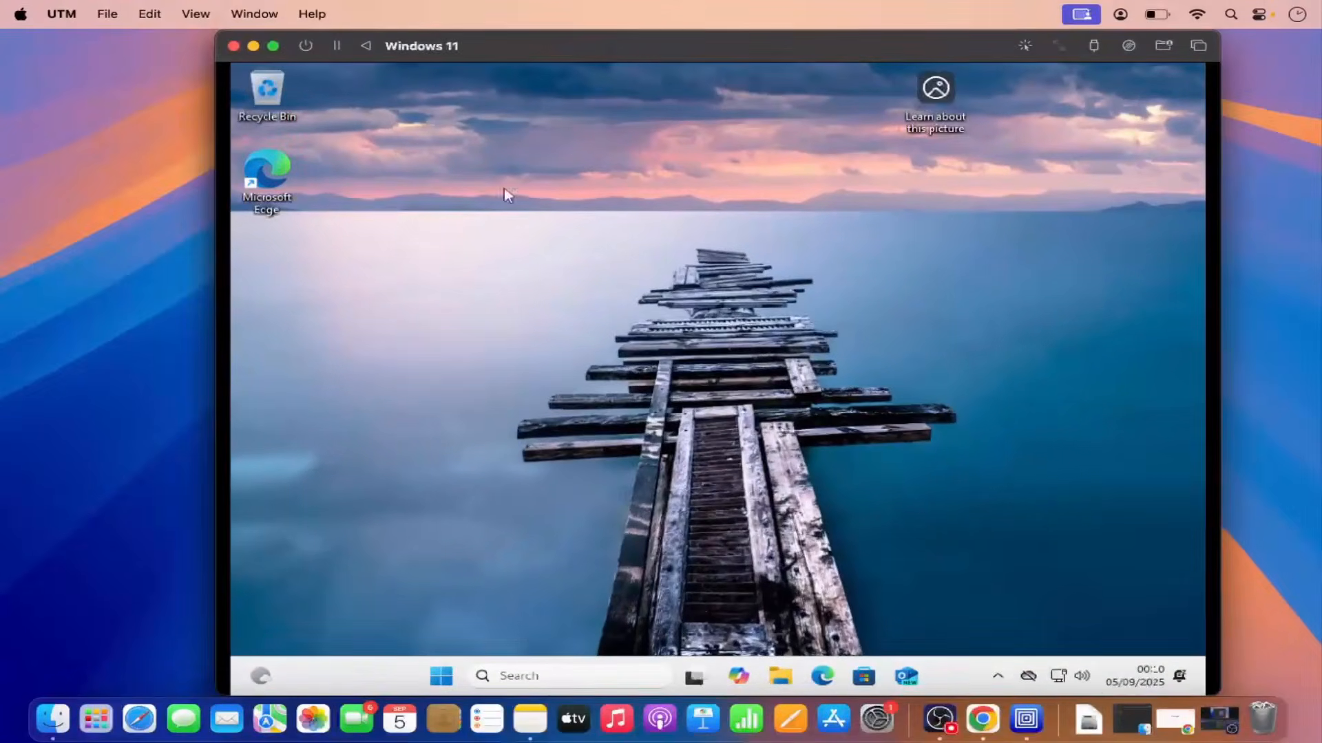